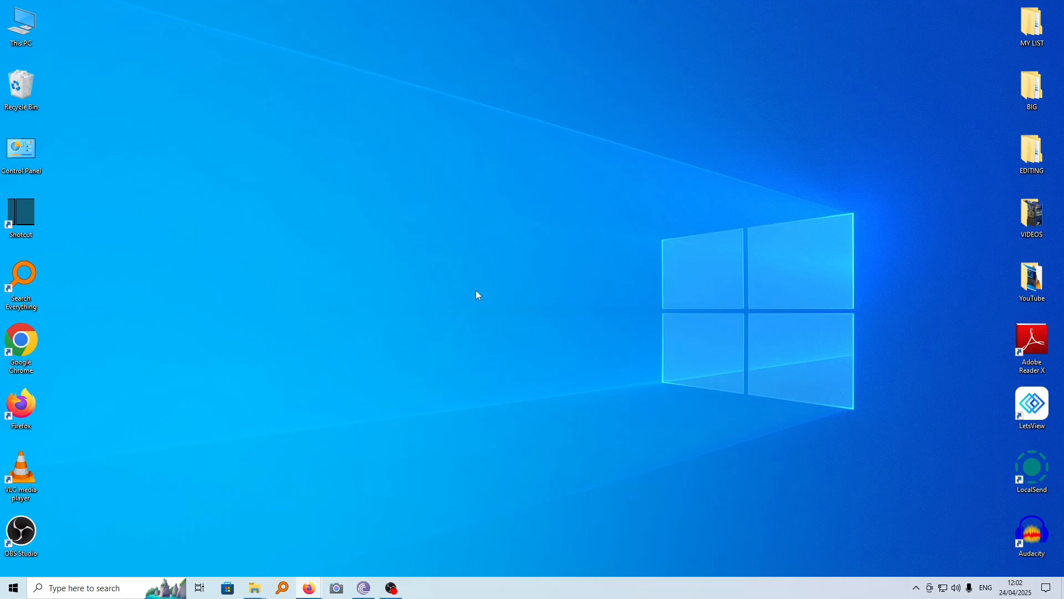
Open the Windows Temp folder with the Run command temp and grant permanent access to it.
right_click(20, 583)
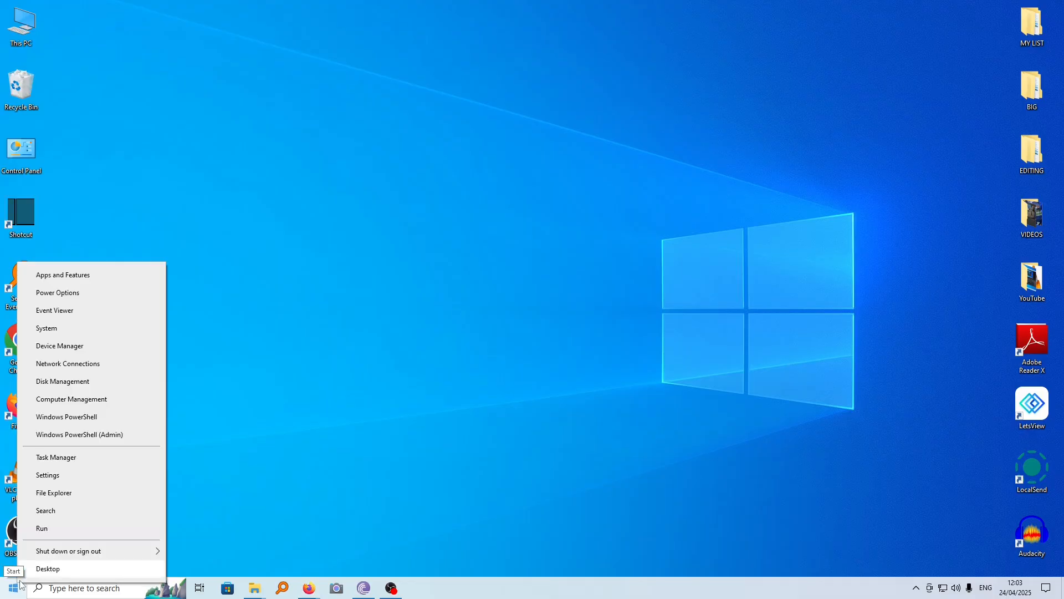
click(64, 532)
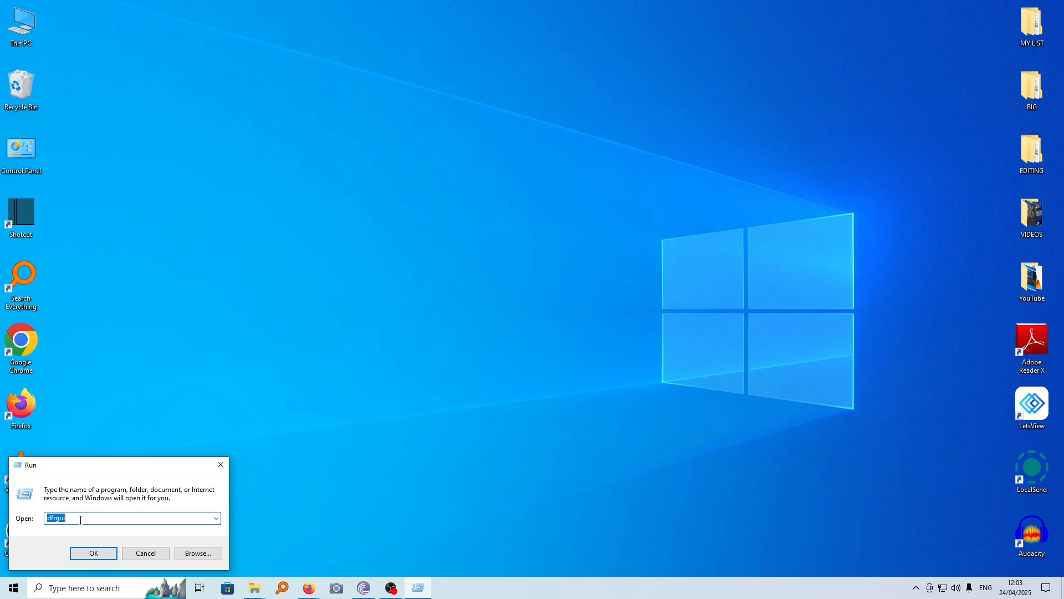
text(temp)
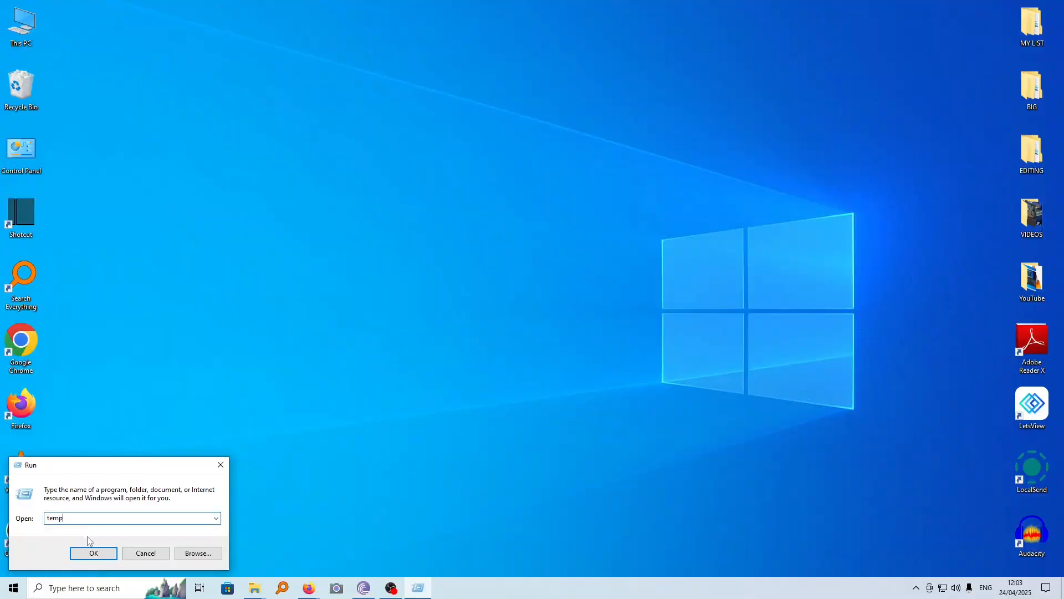
click(94, 552)
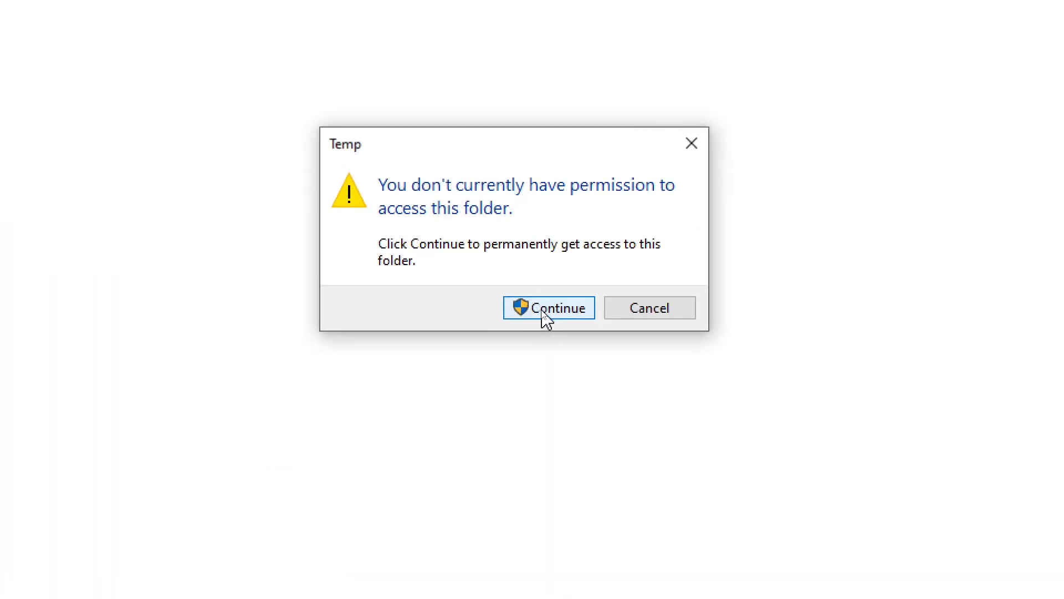
click(543, 310)
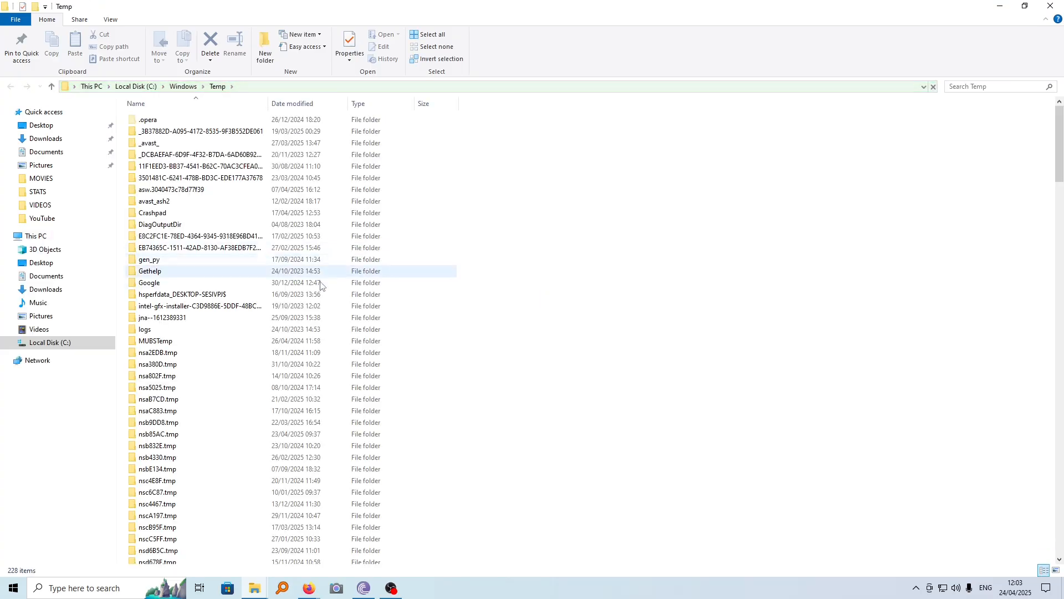
Delete all items in the Windows Temp folder, skipping every item that needs administrator permission.
scroll(239, 250, down, 3)
scroll(171, 184, down, 8)
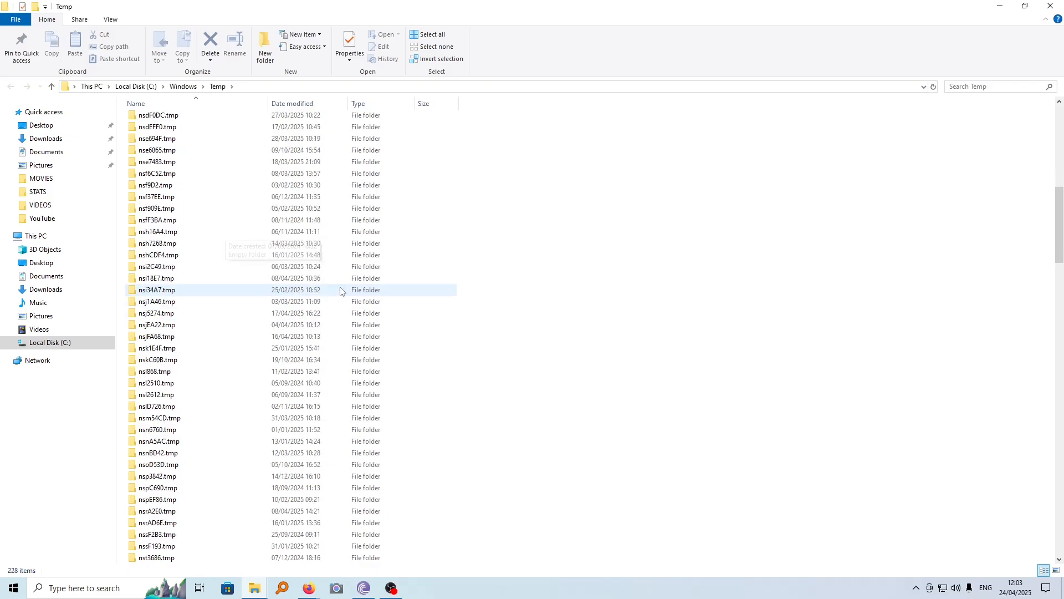
scroll(312, 300, down, 6)
scroll(312, 300, up, 1)
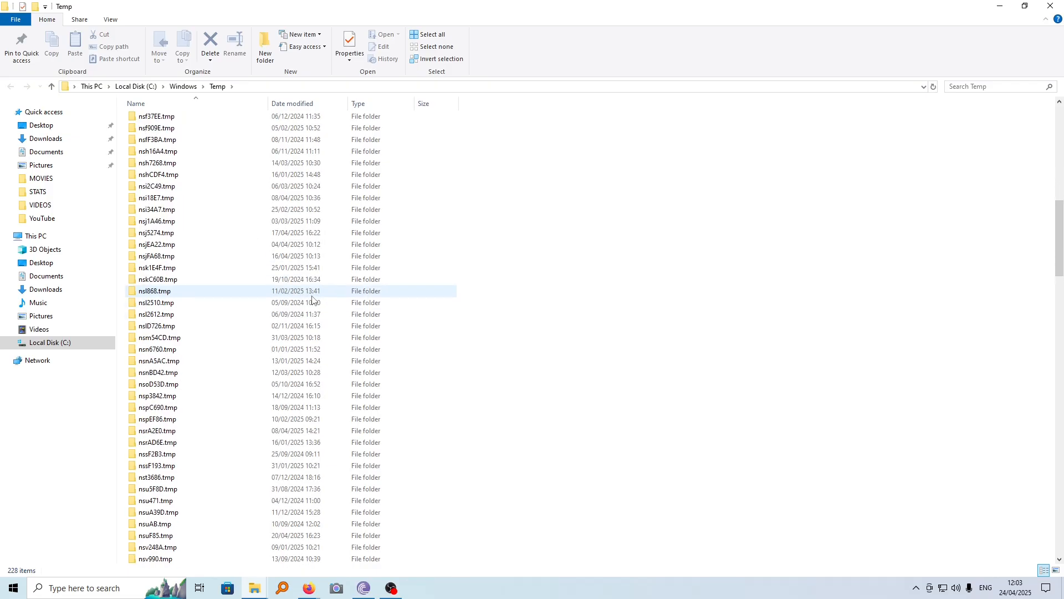
key(ctrl+a)
right_click(312, 300)
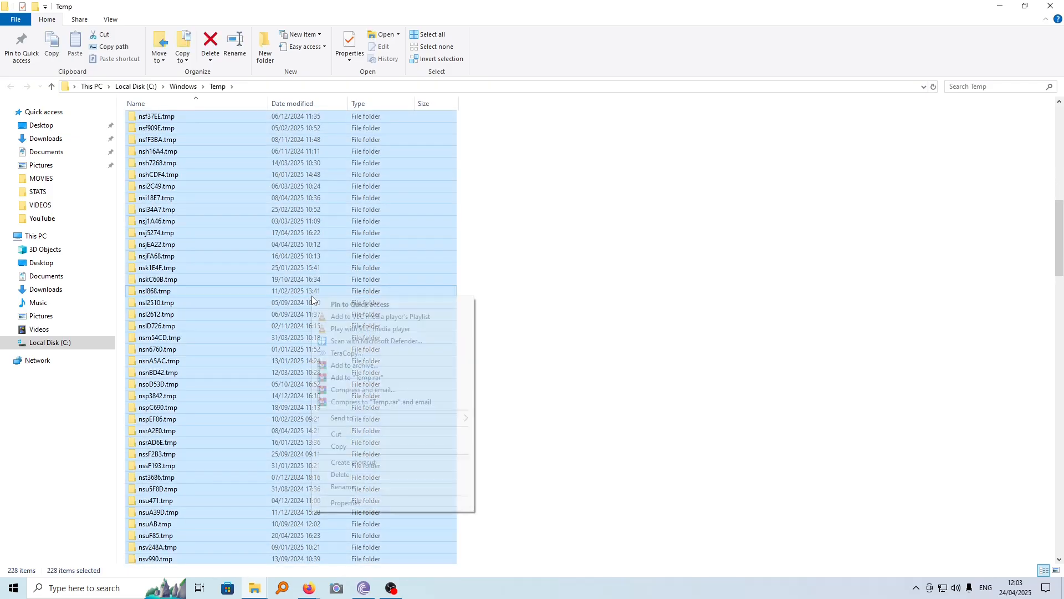
click(335, 475)
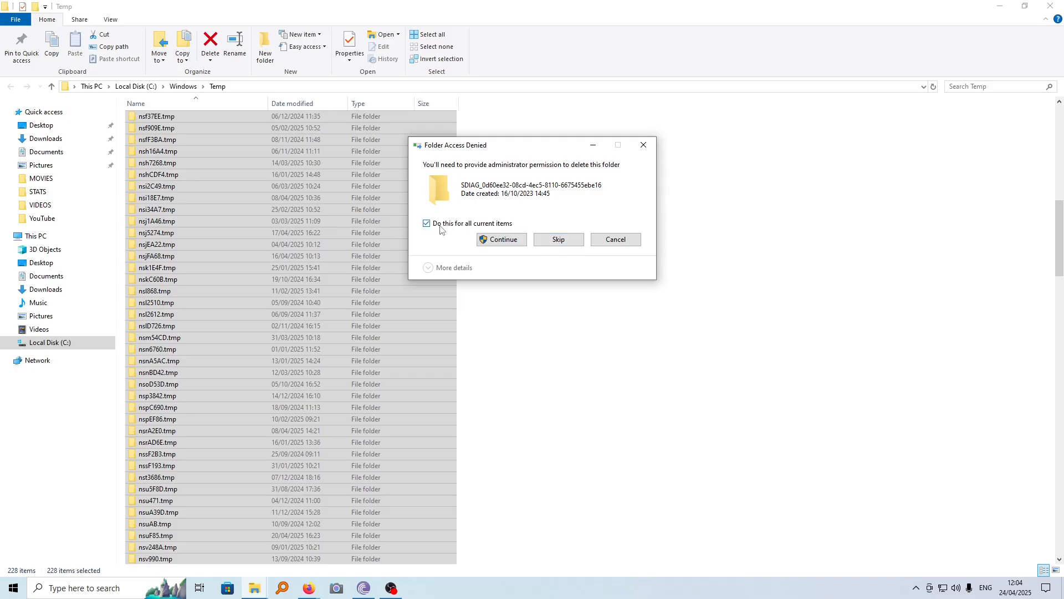
click(558, 239)
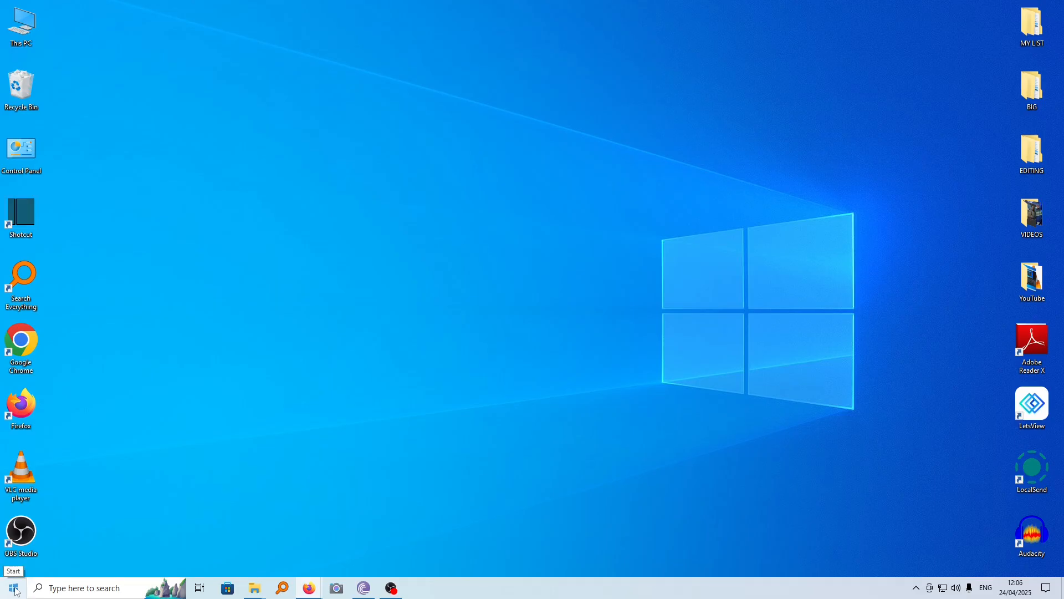
Open the user's local Temp folder with the Run command %temp%.
right_click(15, 591)
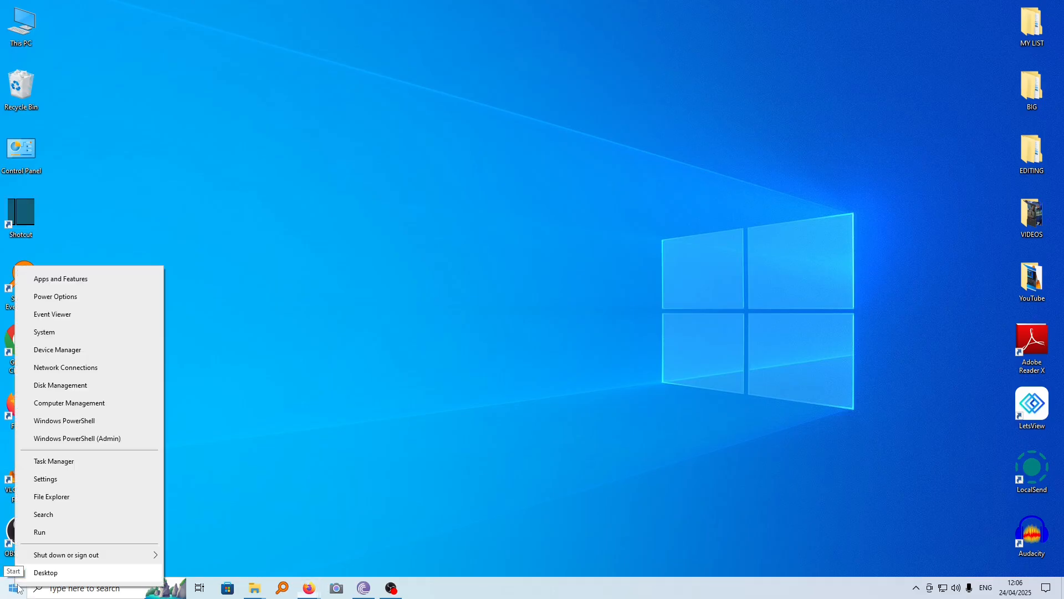
click(52, 533)
text(temp)
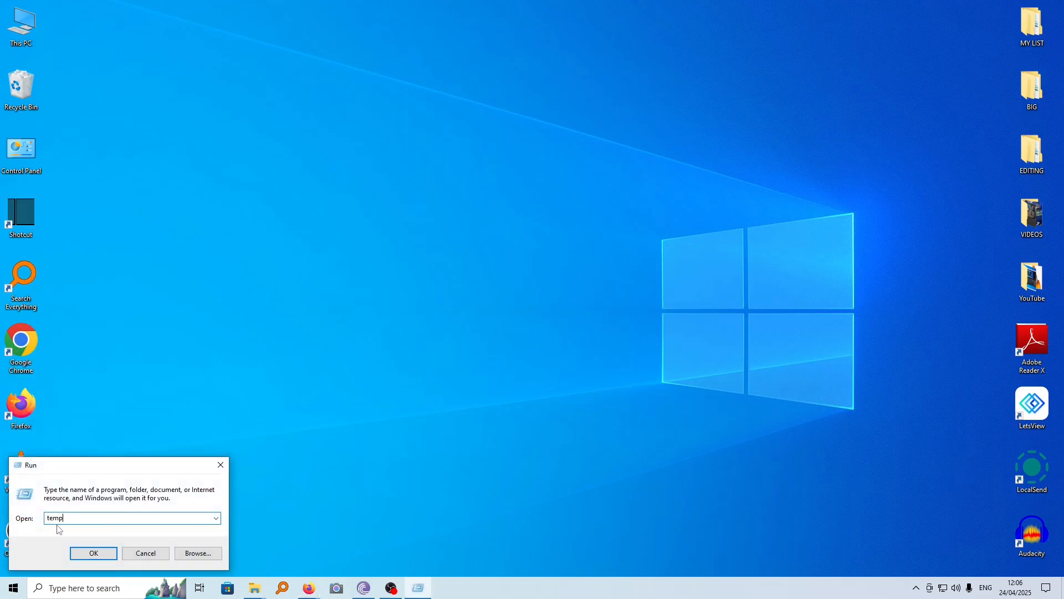
click(50, 519)
text(%)
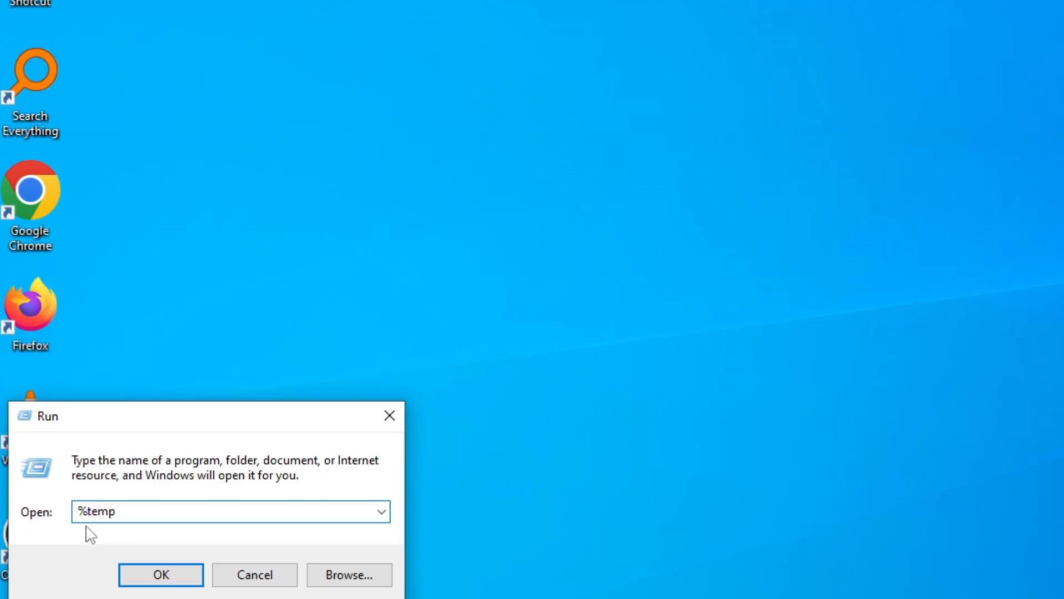
click(131, 512)
text(%)
click(173, 579)
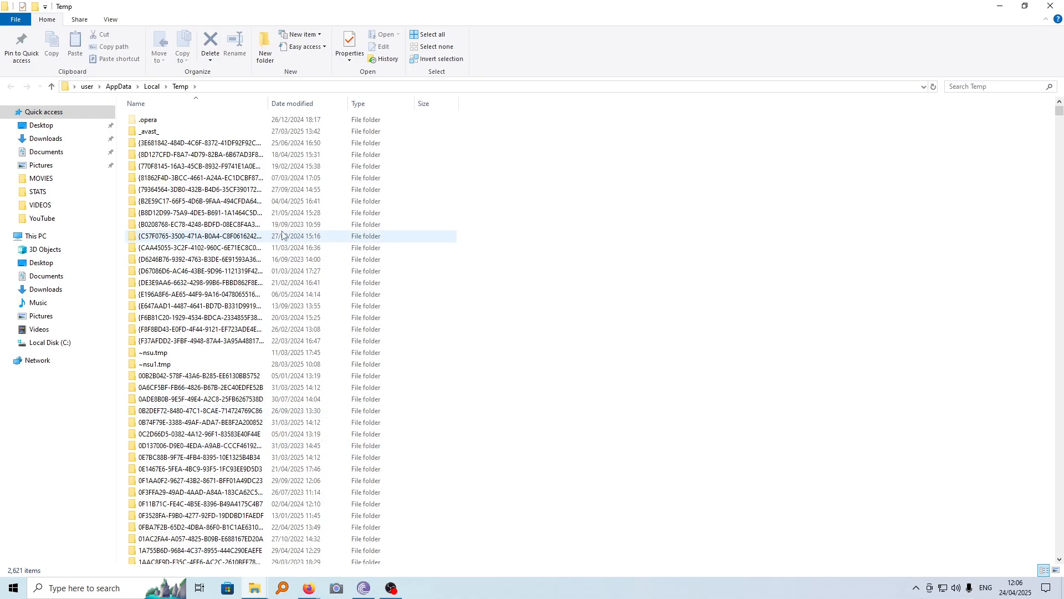
Delete all items in the user's local Temp folder.
scroll(762, 328, down, 5)
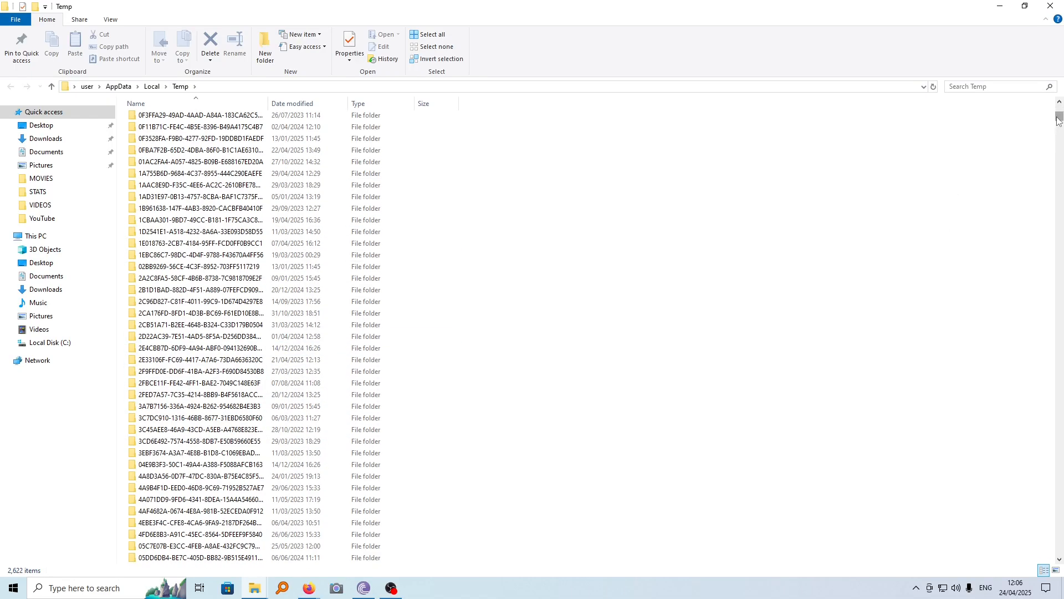
drag(1059, 118, 1056, 150)
key(ctrl+a)
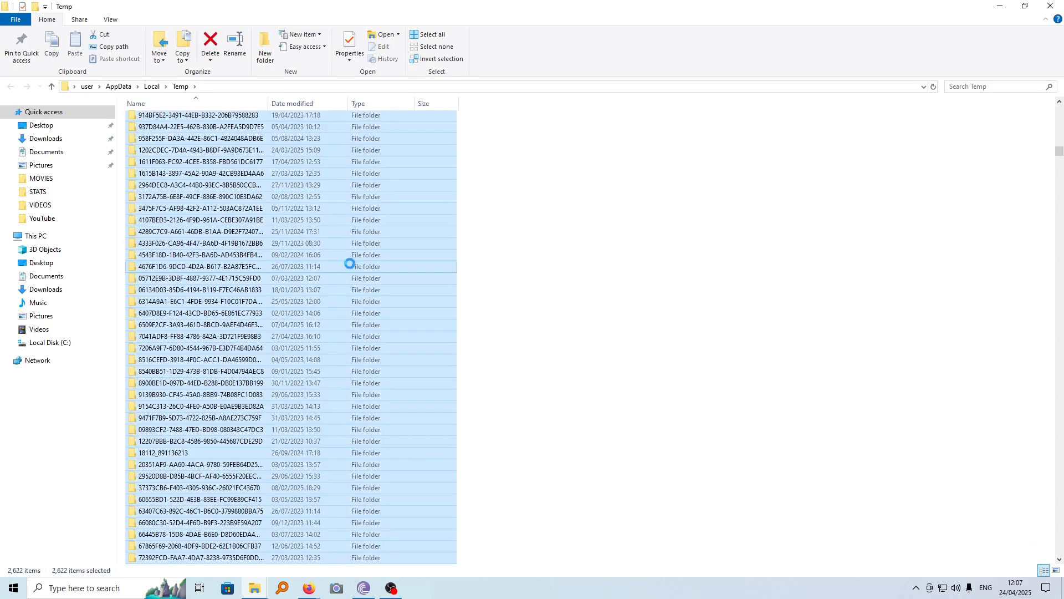
key(Delete)
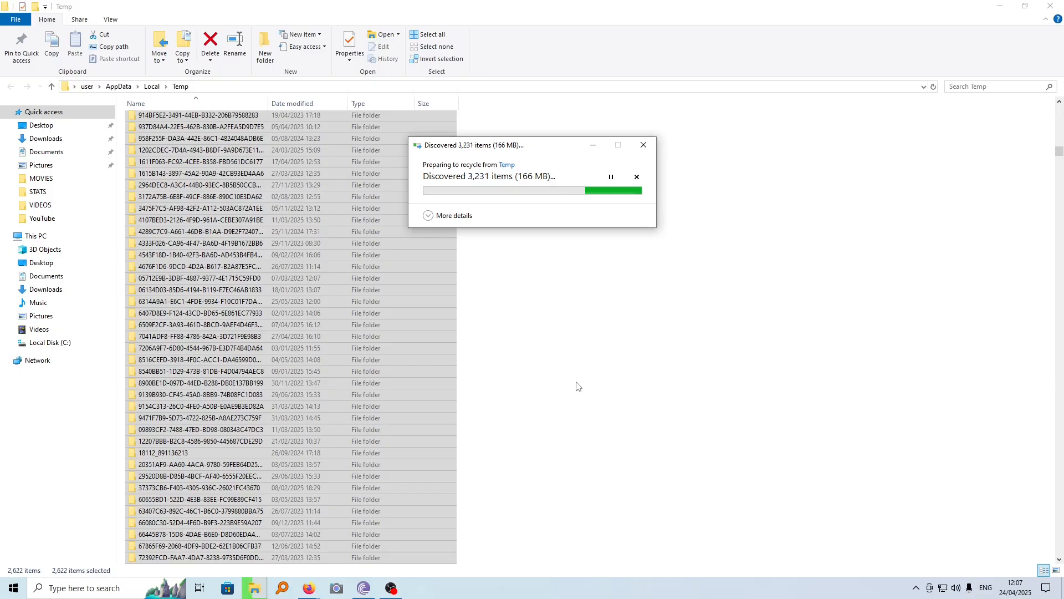
Open the Windows Prefetch folder with the Run command prefetch and grant permanent access to it.
right_click(26, 587)
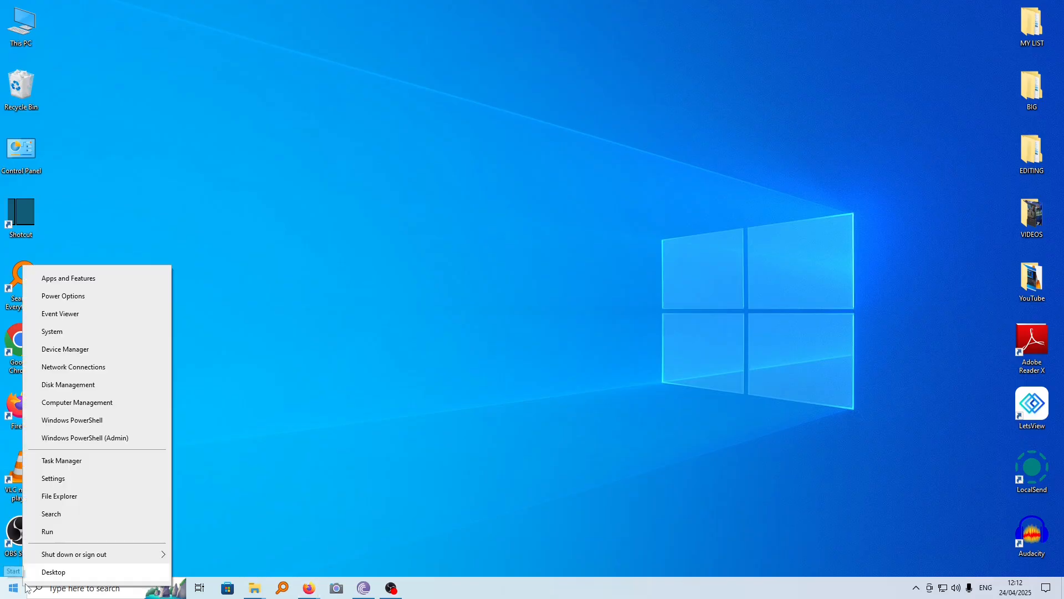
click(60, 532)
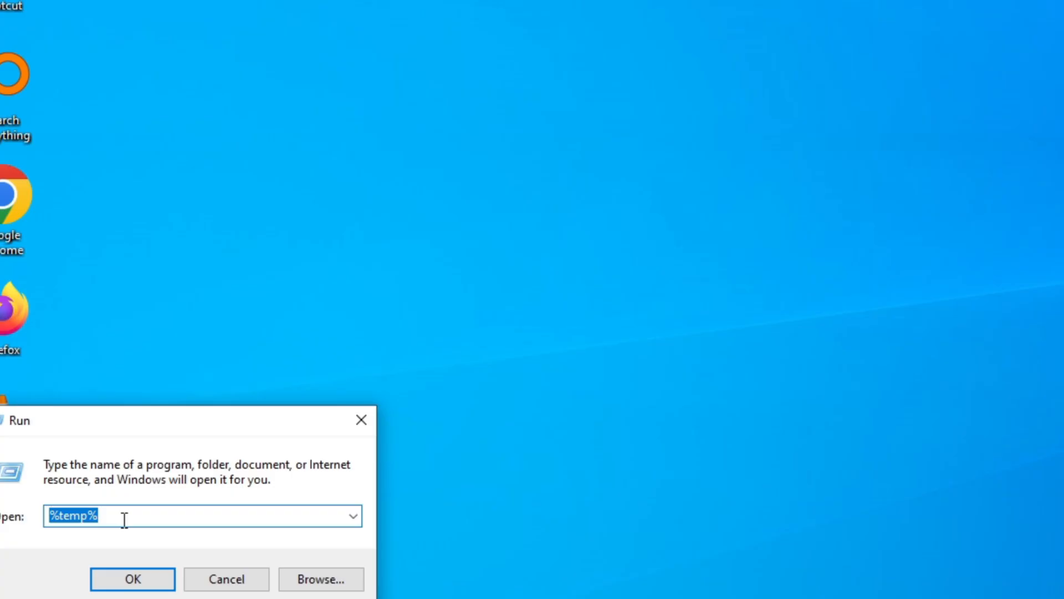
text(pre)
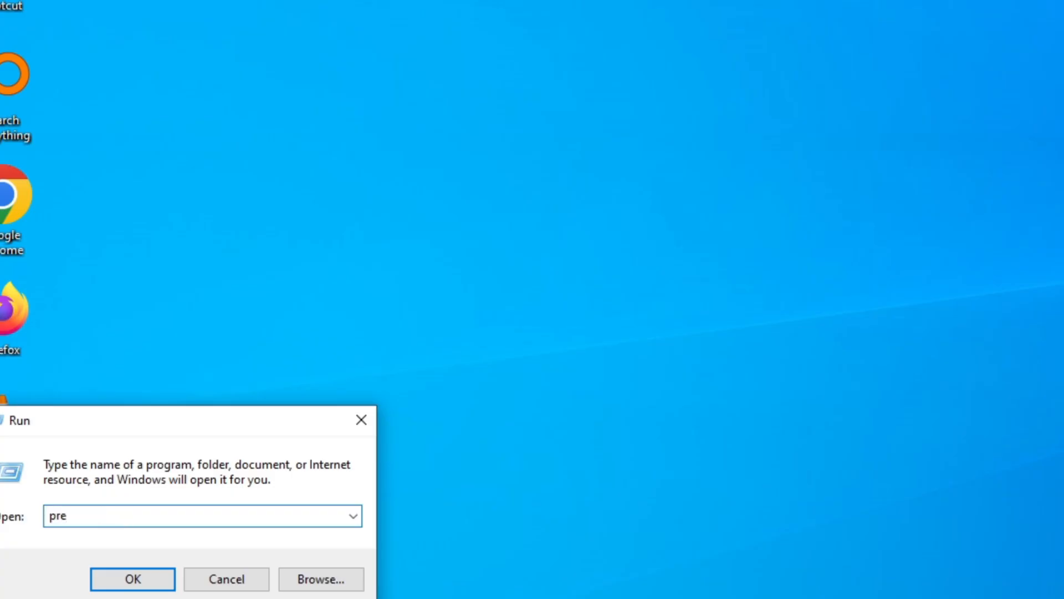
text(fetch)
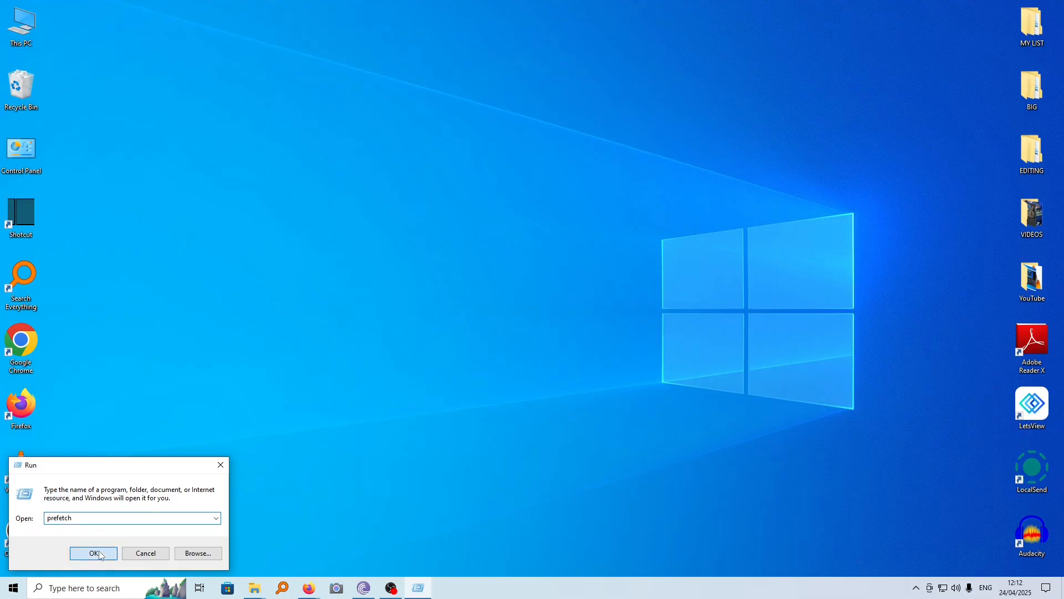
click(139, 579)
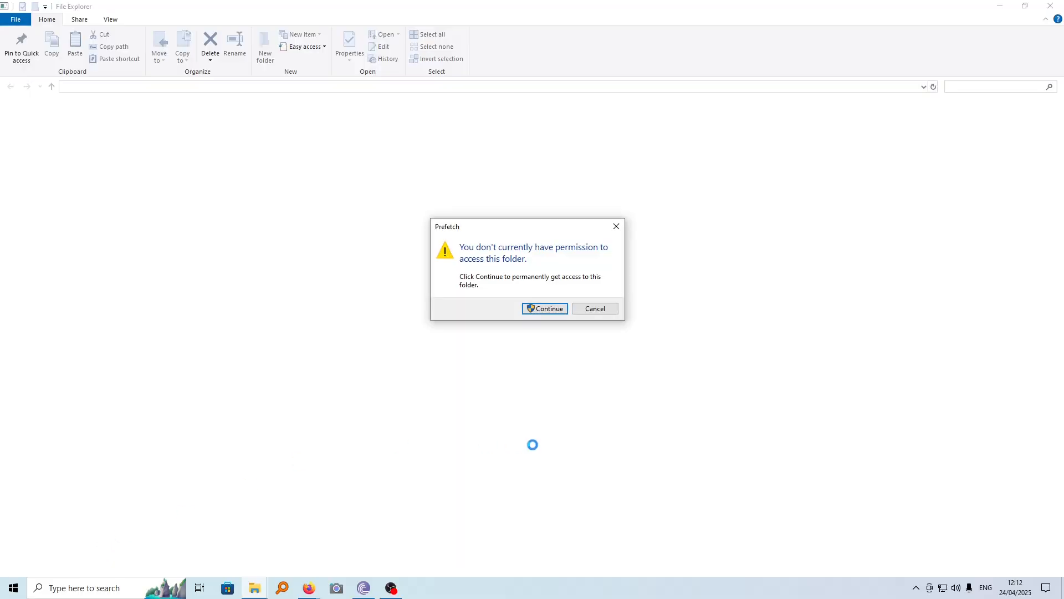
click(546, 309)
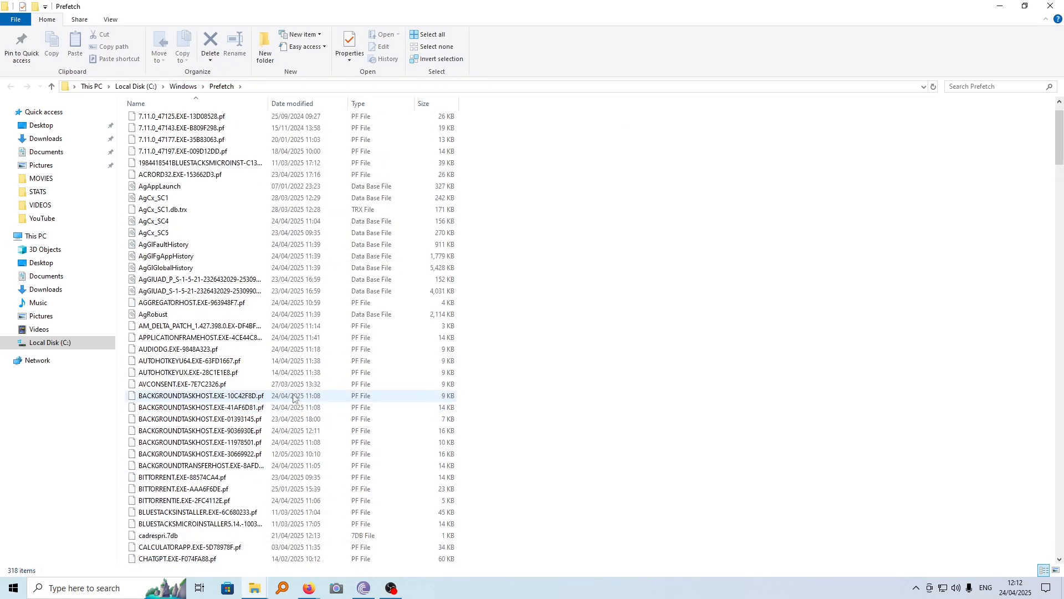
Delete all files in the Prefetch folder.
click(287, 255)
key(ctrl+a)
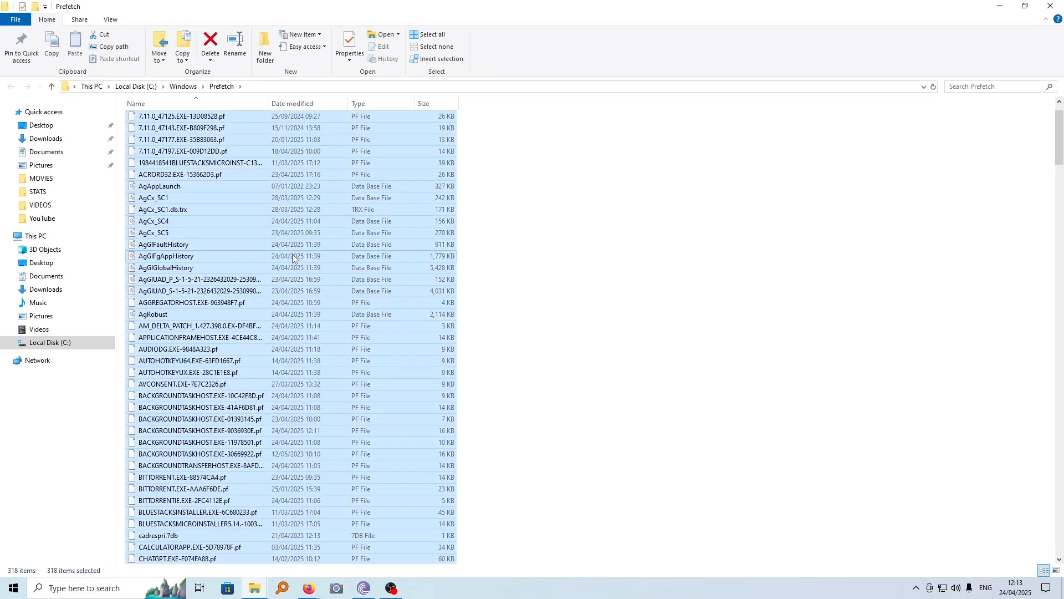
key(Delete)
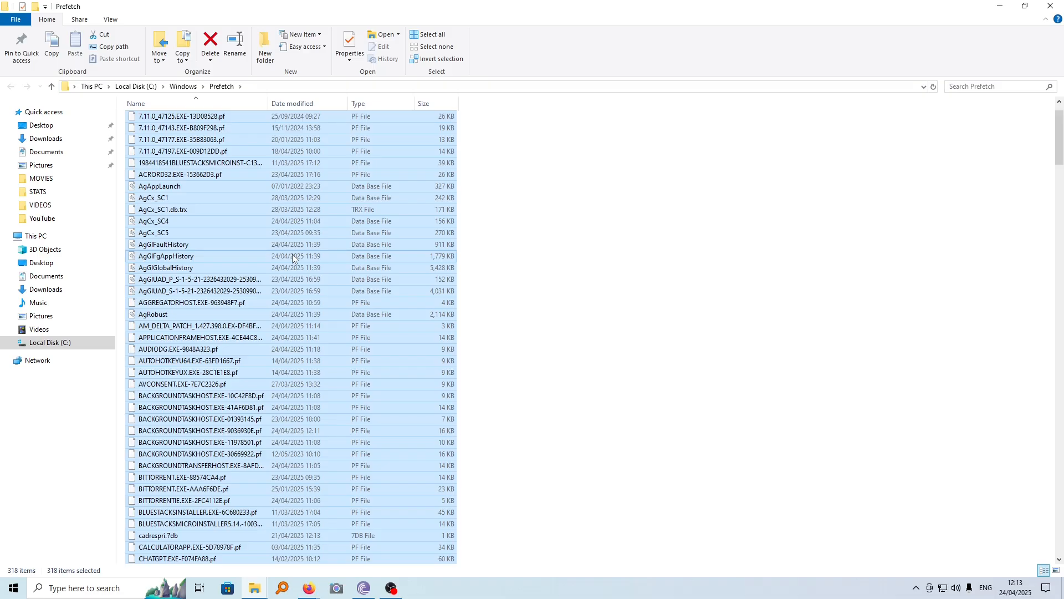
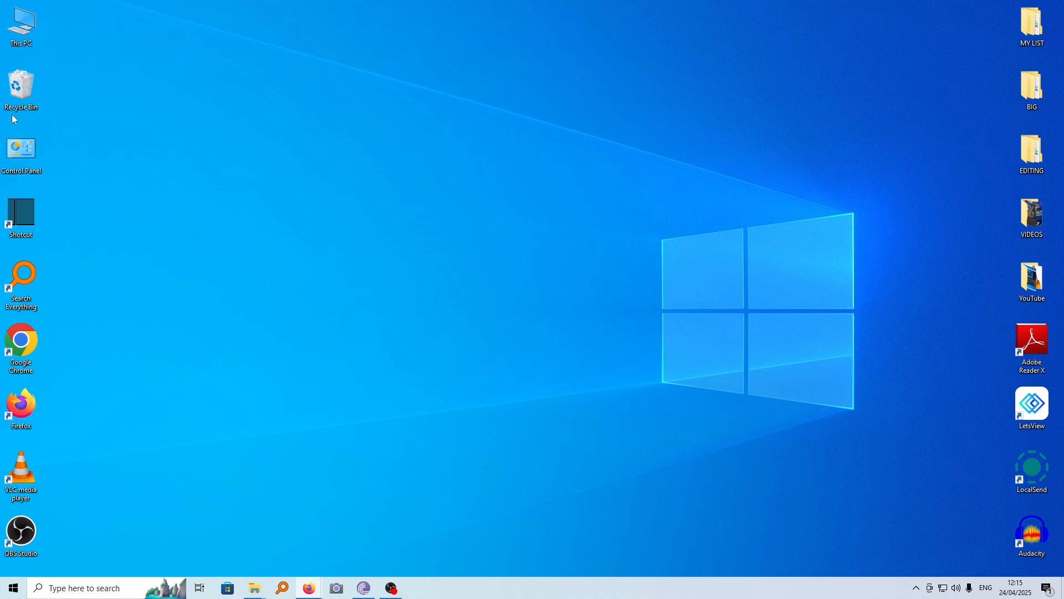
Open Programs and Features from Control Panel and look through the installed programs for ones to remove.
double_click(18, 140)
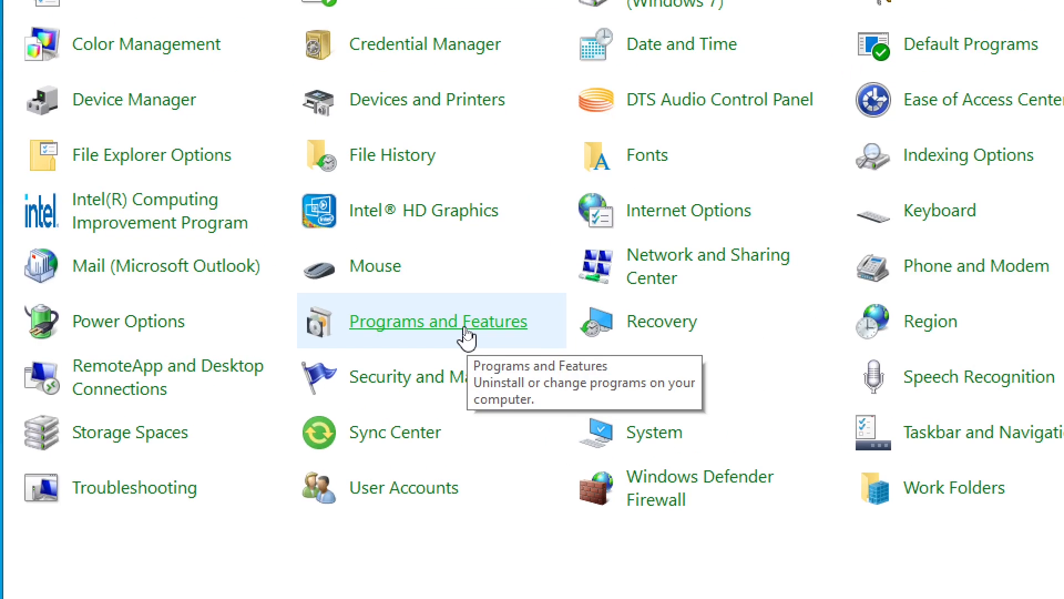
click(467, 333)
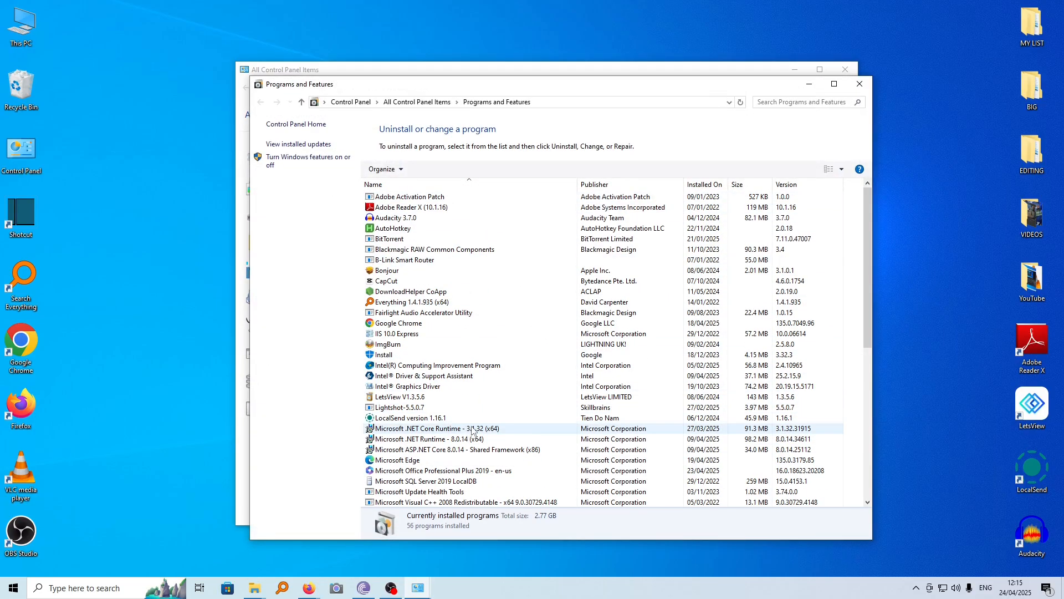
scroll(449, 366, down, 1)
scroll(449, 365, up, 1)
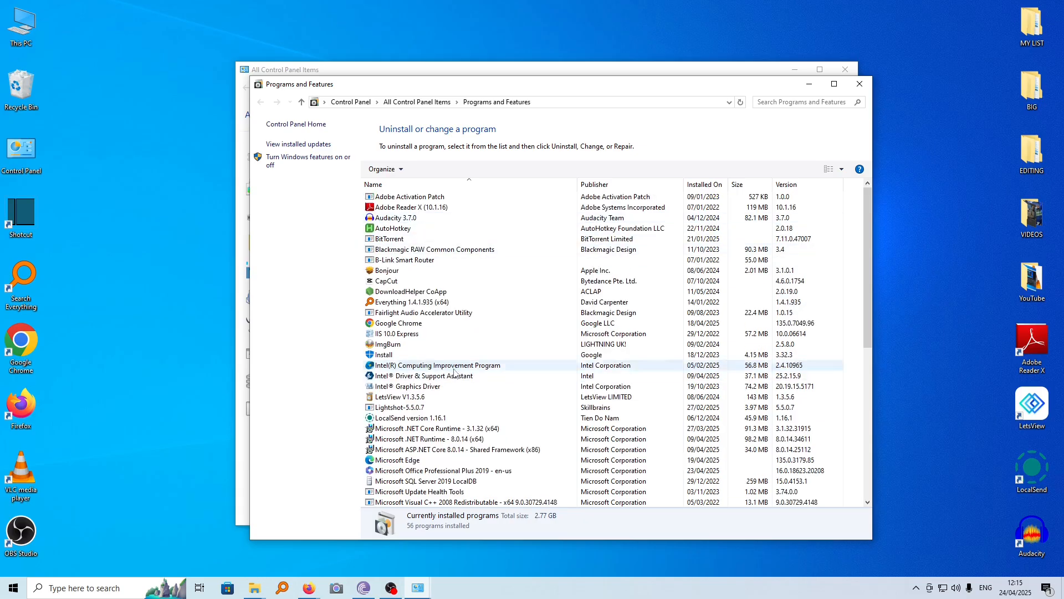
scroll(441, 383, down, 2)
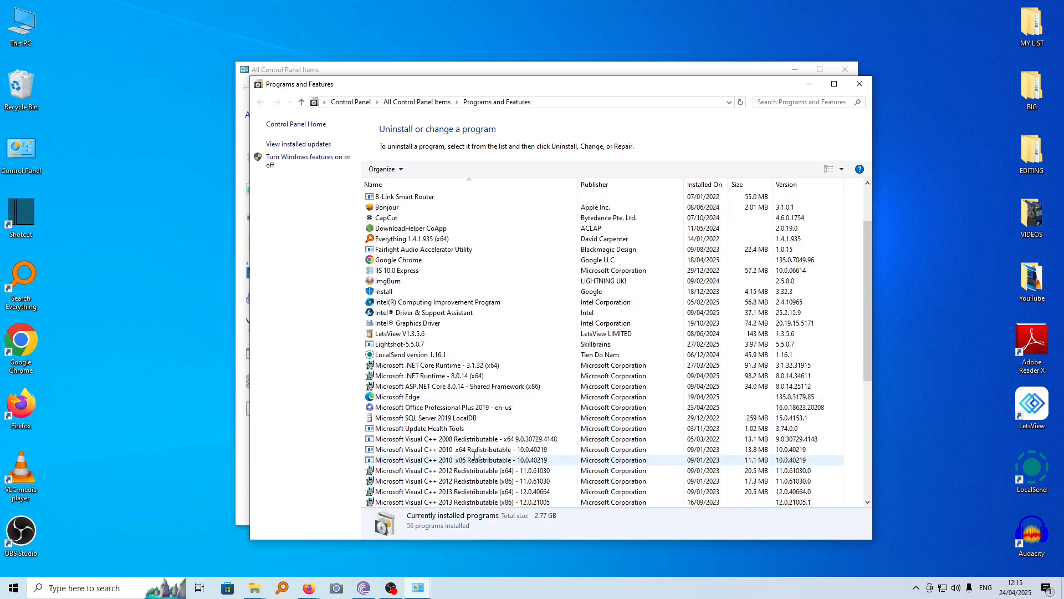
scroll(421, 400, up, 2)
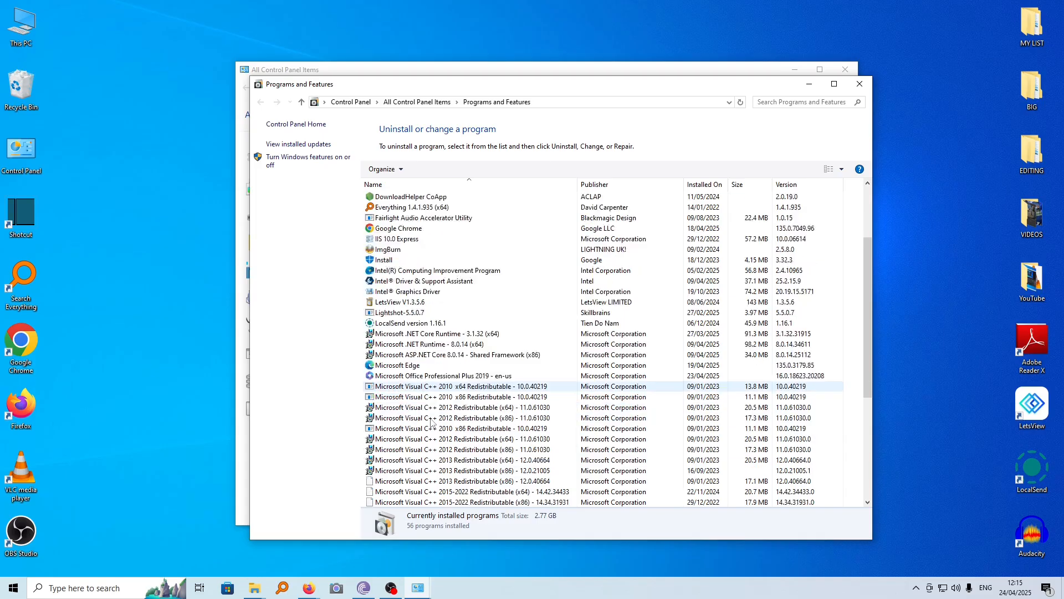
Uninstall LetsView V1.3.5.6 and confirm removing it with all of its components.
click(403, 397)
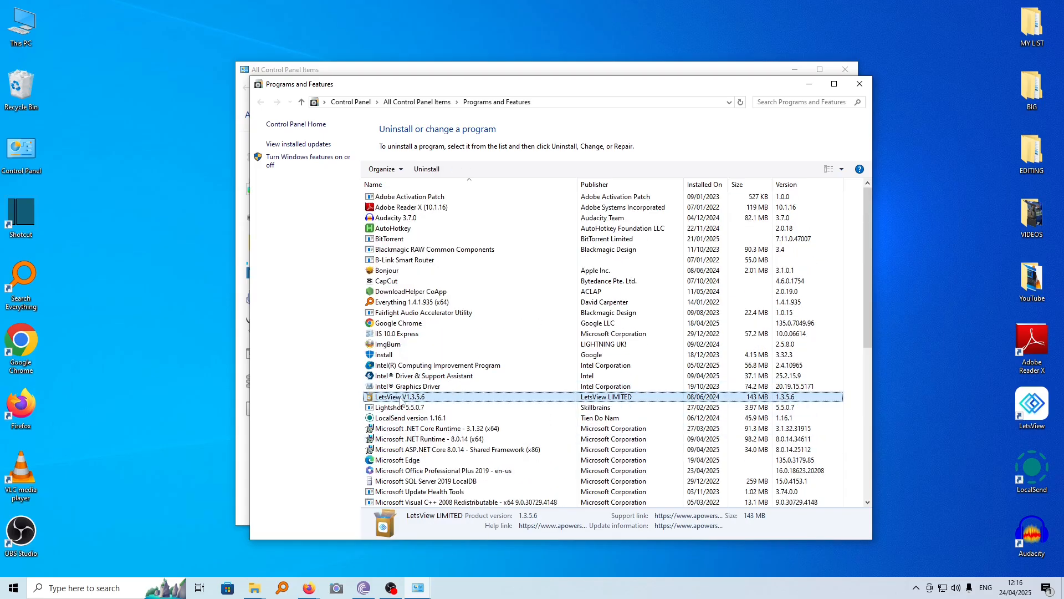
right_click(401, 399)
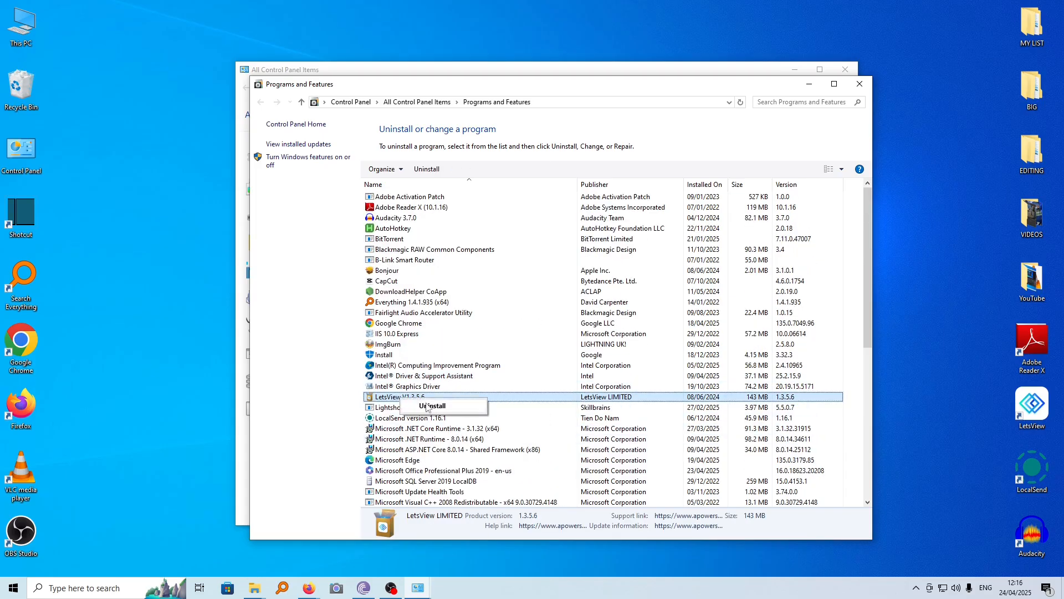
click(432, 405)
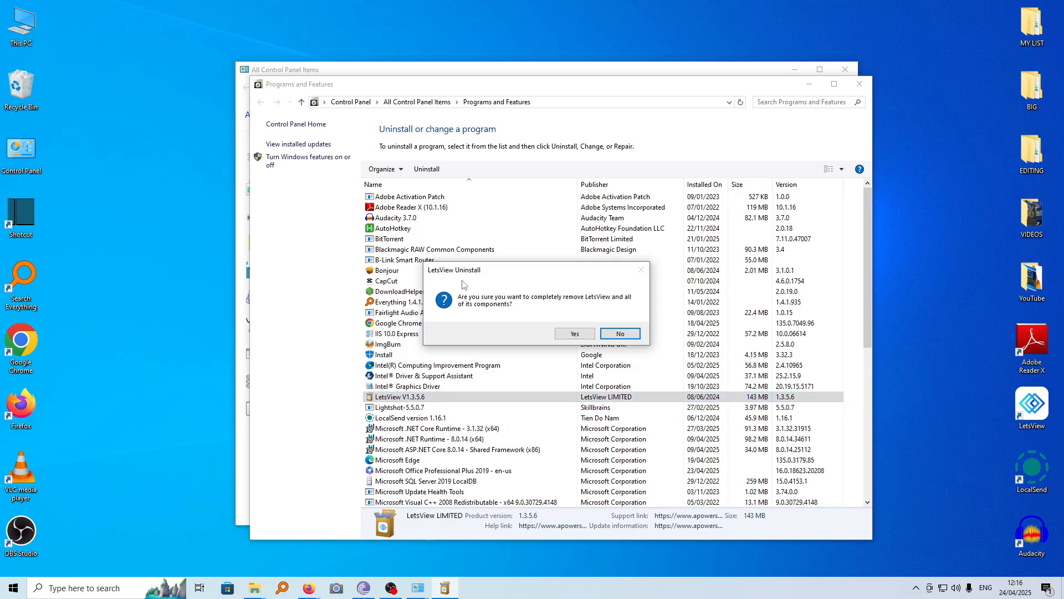
click(570, 334)
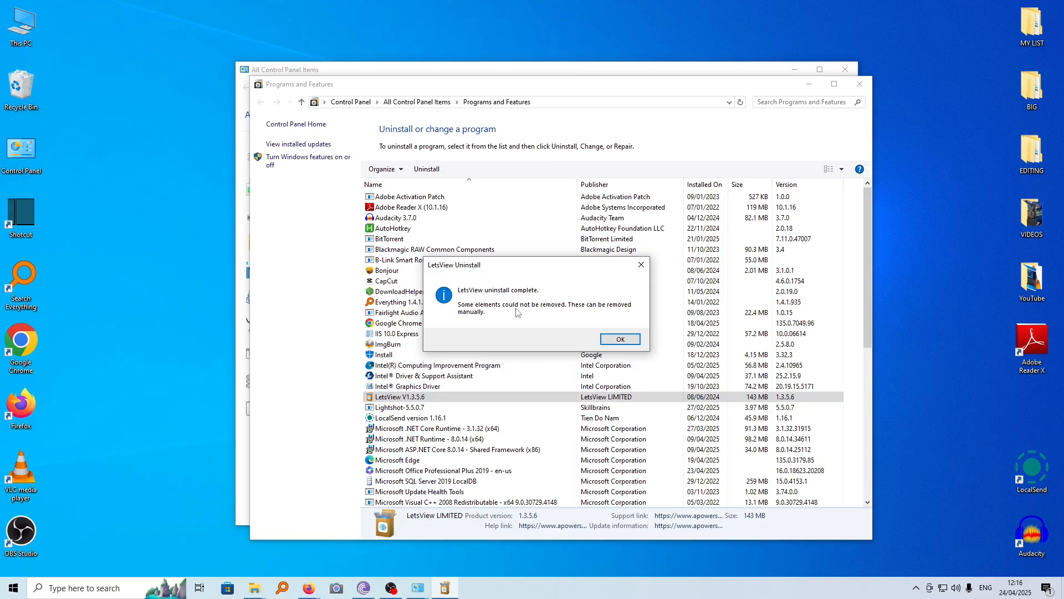
Close the LetsView uninstall message and minimize the Programs and Features and All Control Panel Items windows.
click(621, 339)
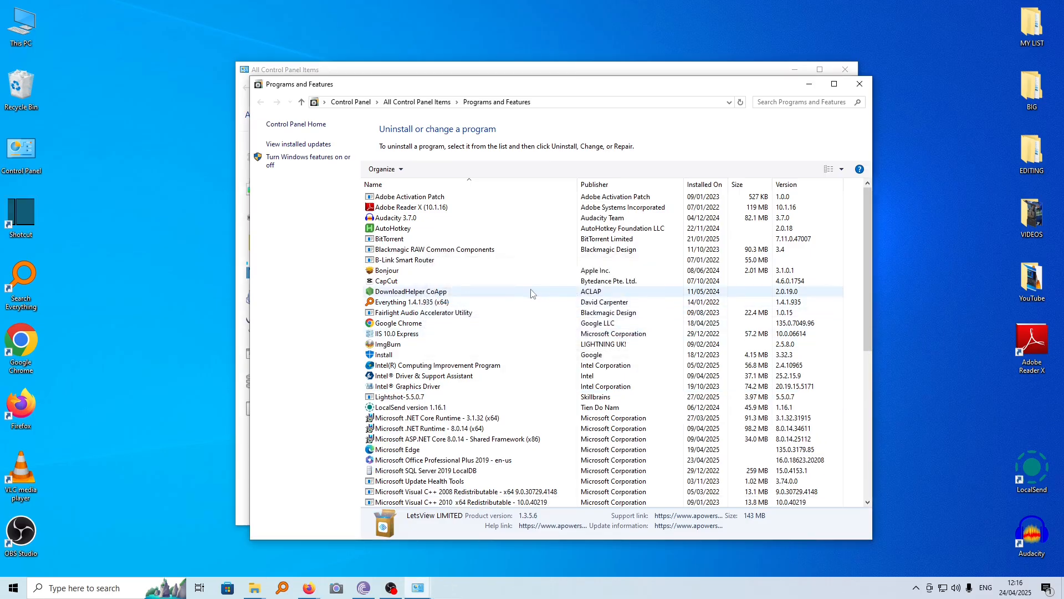
click(809, 84)
click(795, 69)
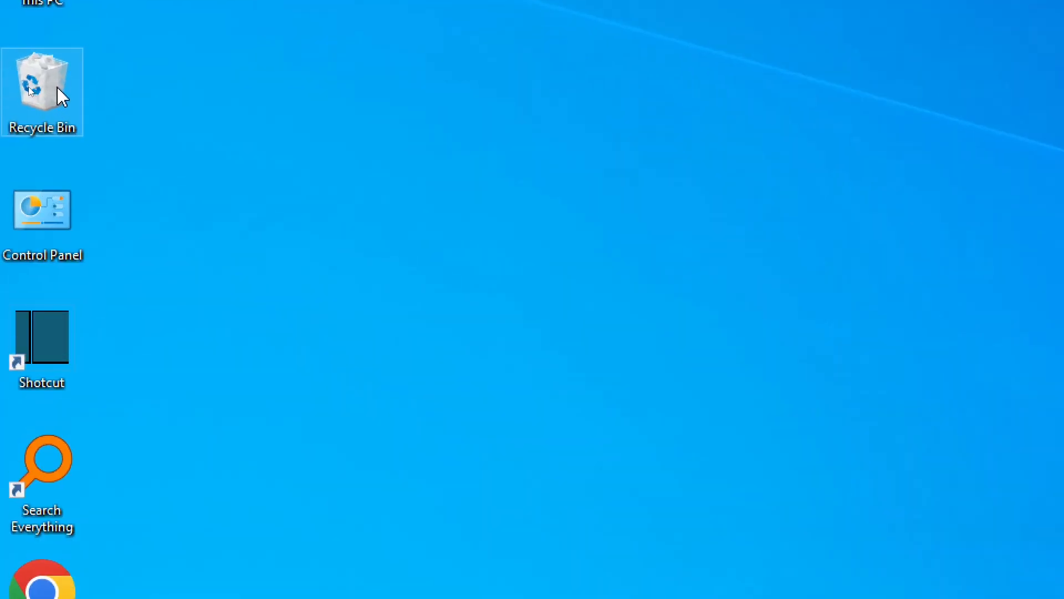
Look through the deleted files in the Recycle Bin and empty it, permanently deleting all items.
double_click(21, 88)
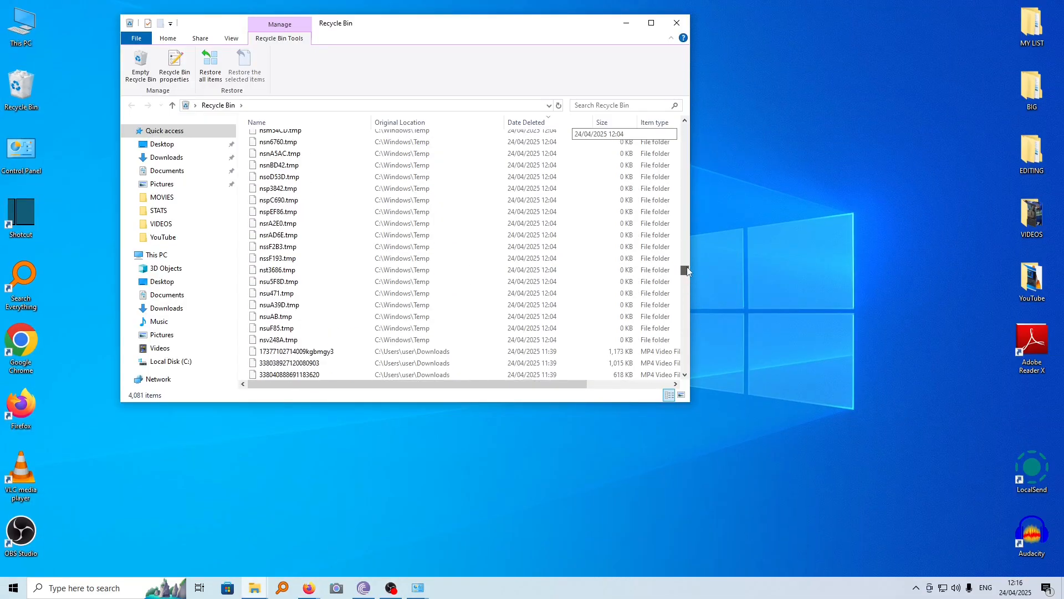
drag(687, 268, 687, 144)
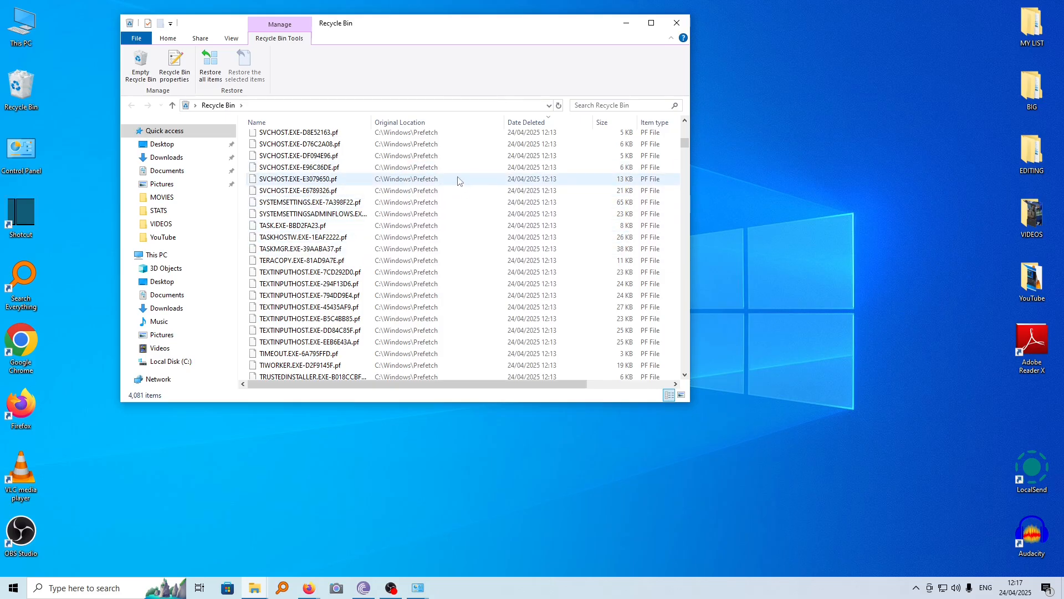
click(441, 180)
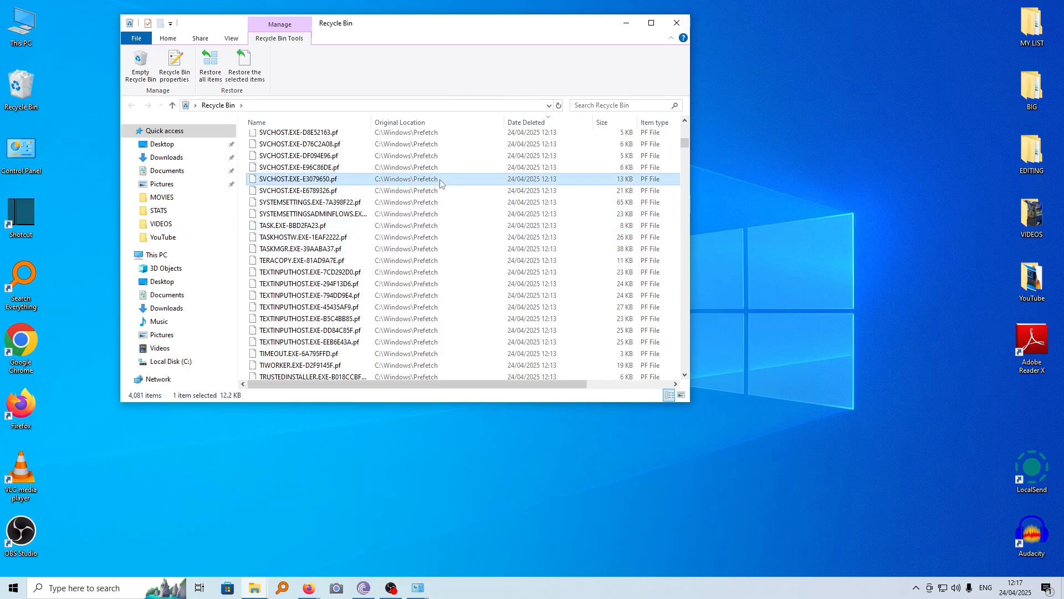
key(ctrl+a)
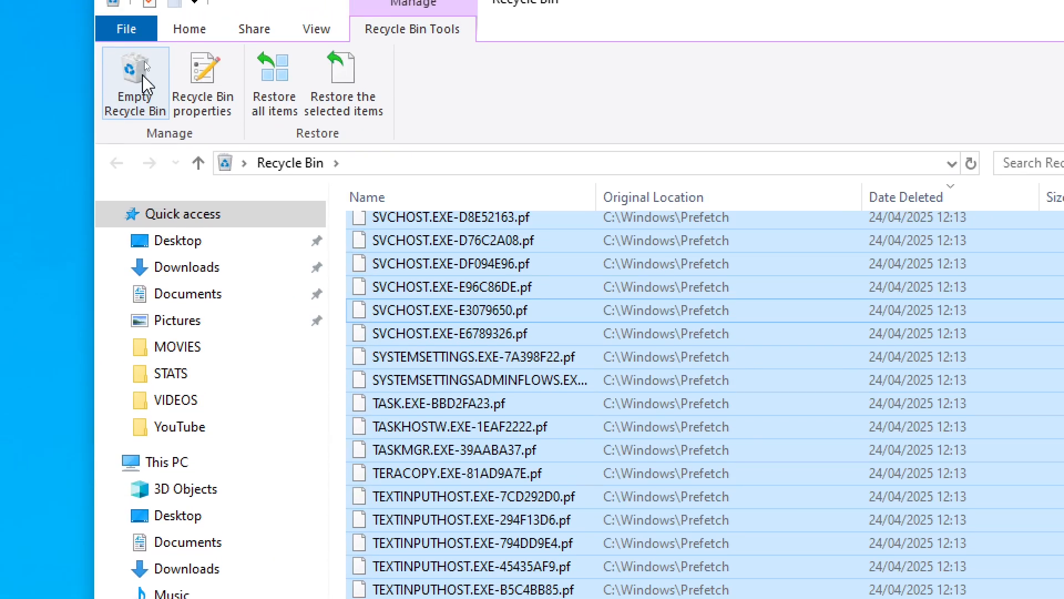
click(144, 63)
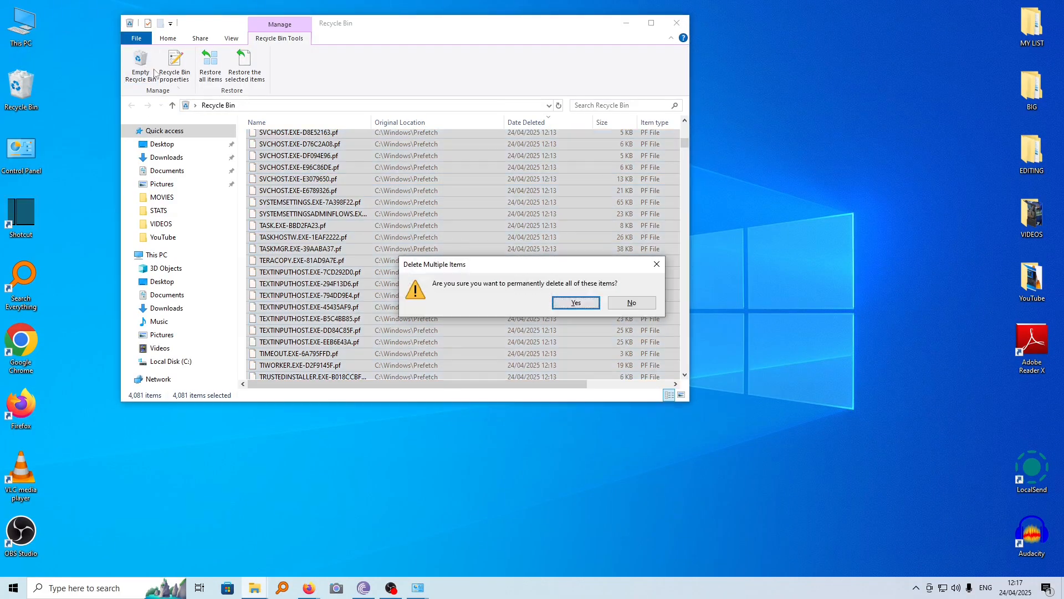
click(576, 303)
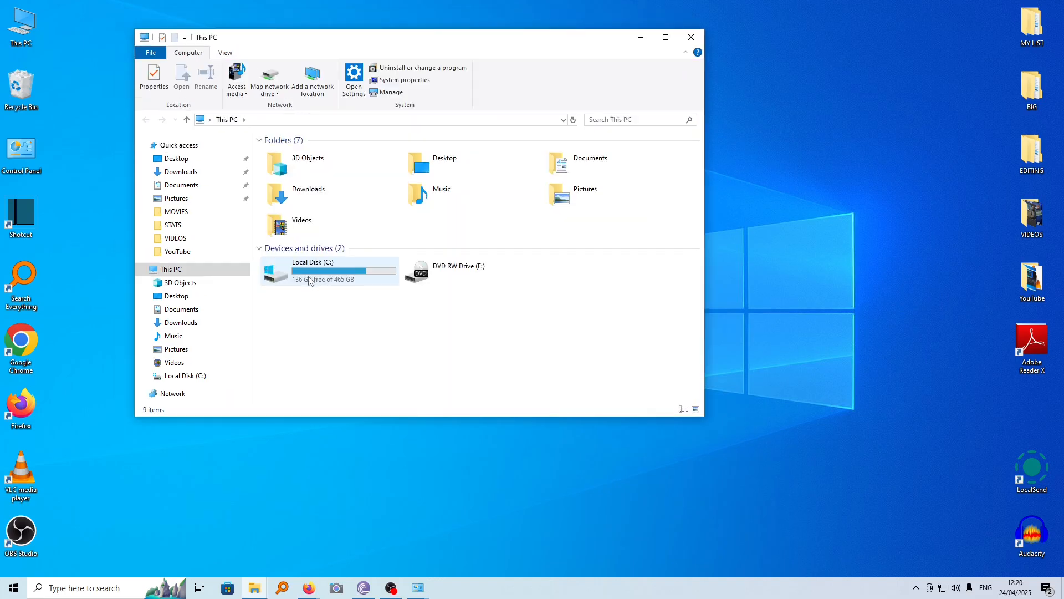
mouse_move(323, 276)
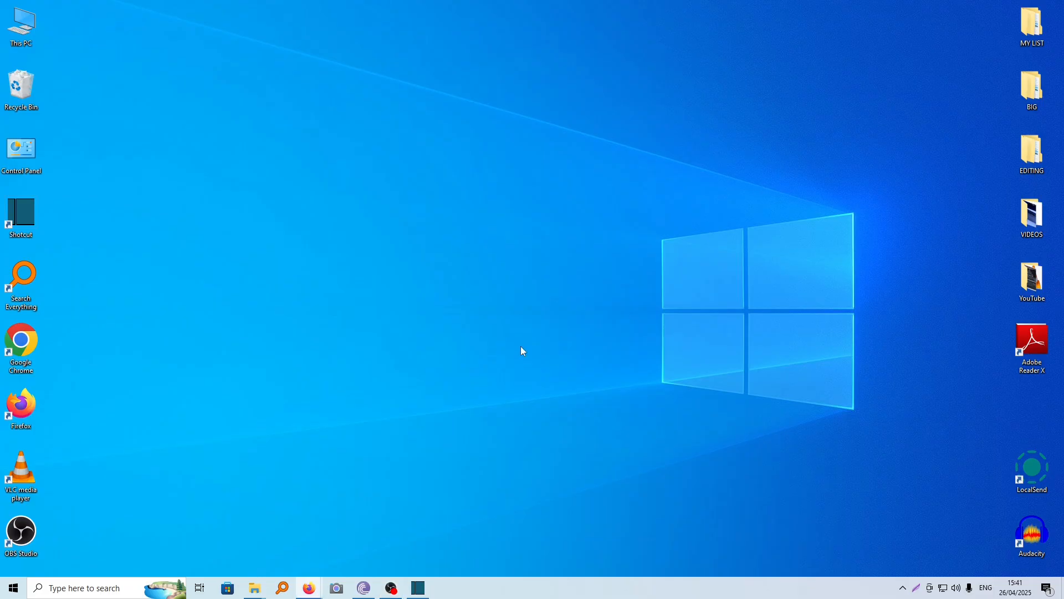
Search Windows for disk and open Disk Cleanup.
click(69, 588)
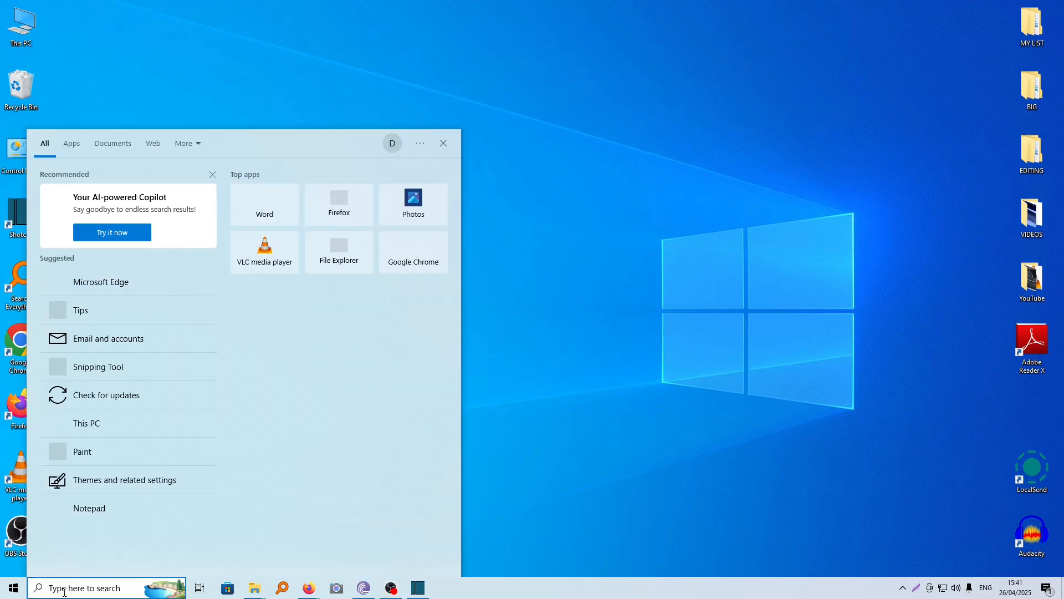
text(disk)
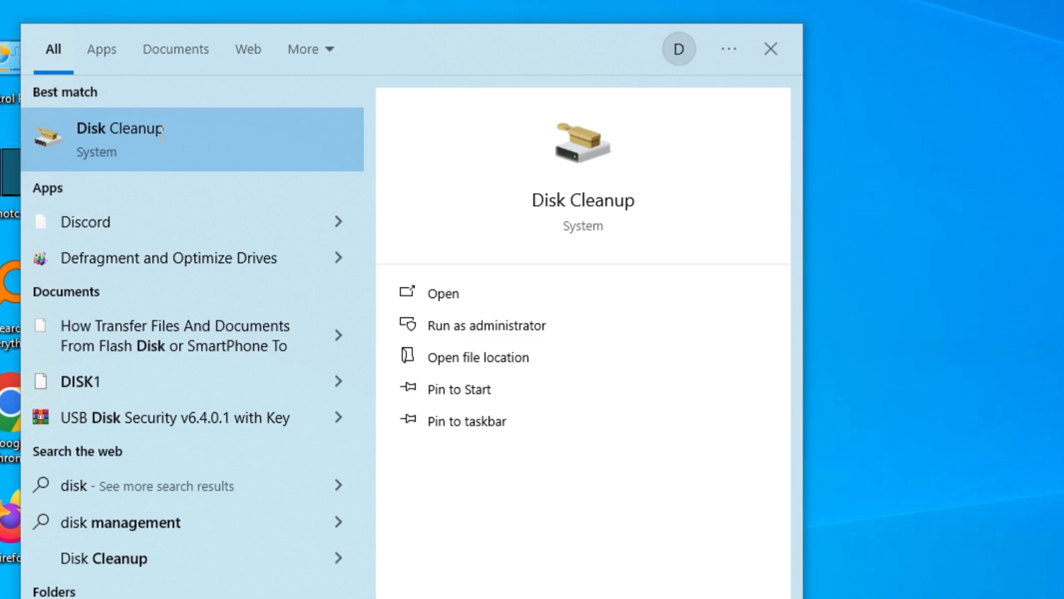
click(121, 147)
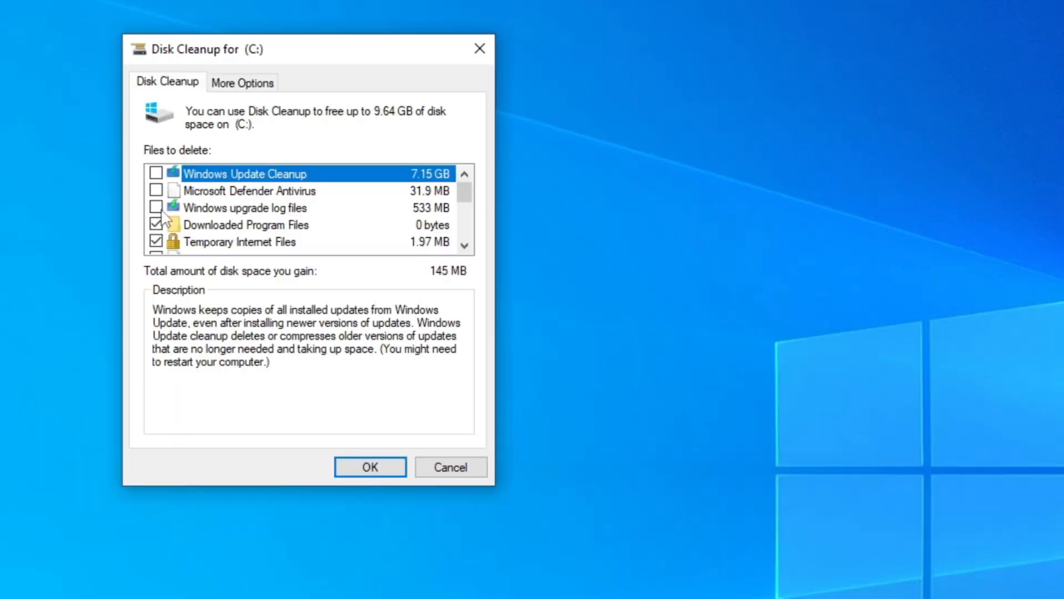
Add Windows Update Cleanup, Microsoft Defender Antivirus and Windows upgrade log files to the cleanup of drive C: and permanently delete the selected files.
click(317, 165)
click(317, 155)
click(156, 173)
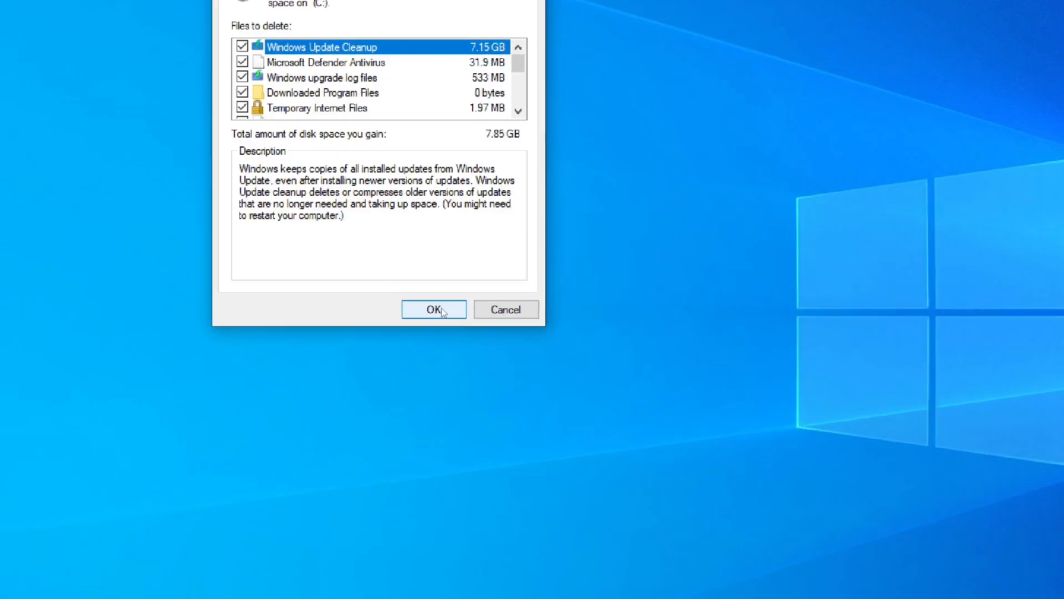
click(443, 310)
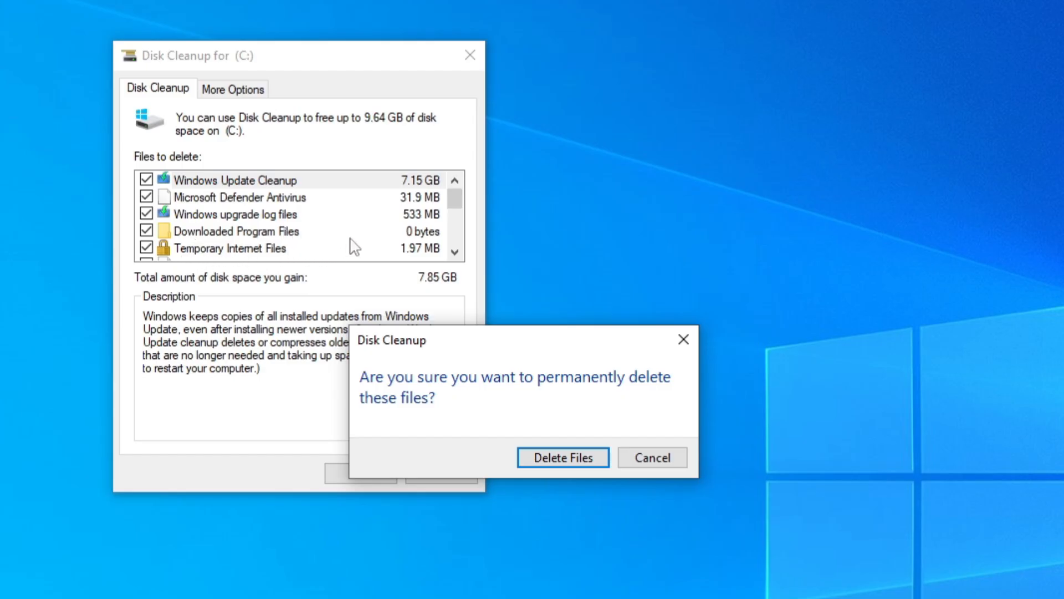
click(570, 457)
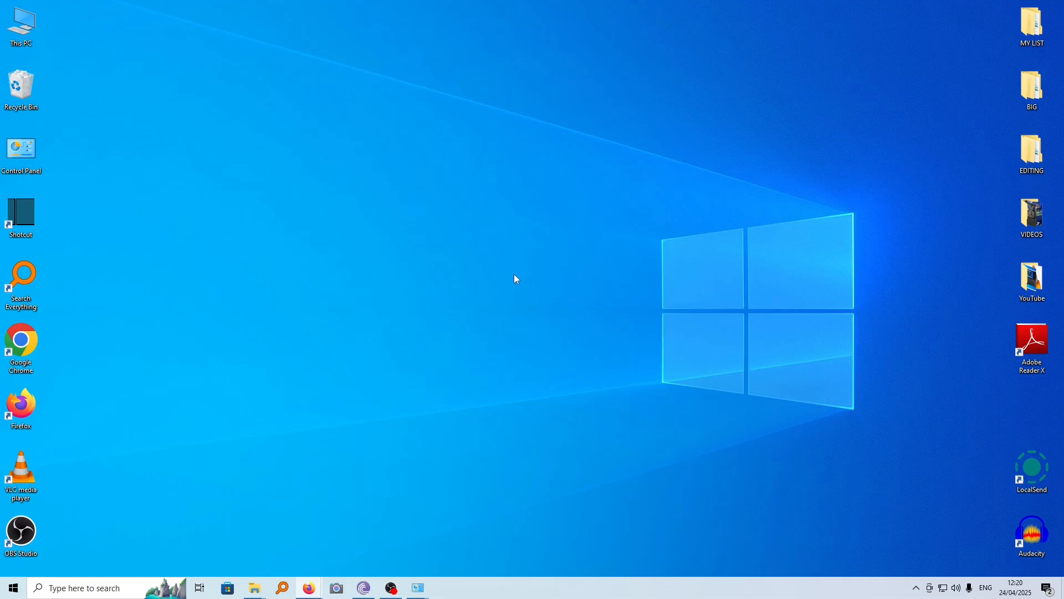
Open the properties of Local Disk (C:) from This PC.
double_click(23, 30)
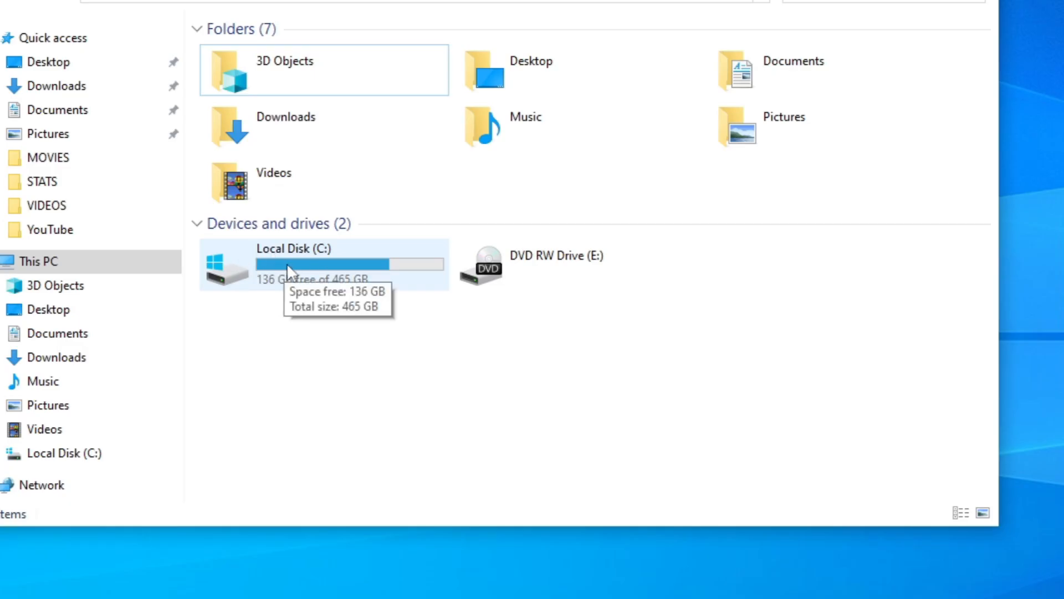
click(307, 256)
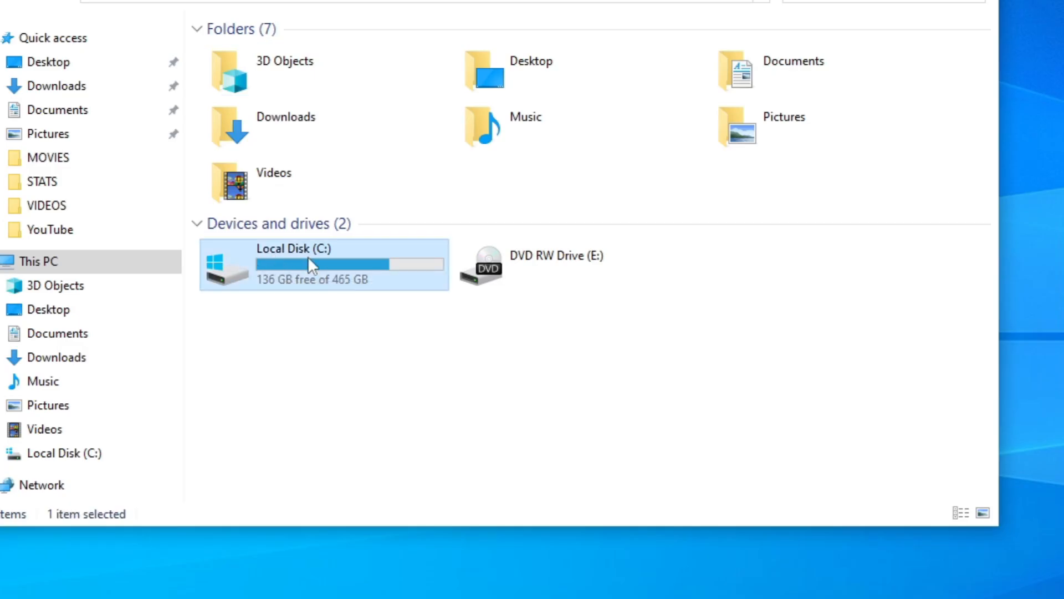
right_click(308, 256)
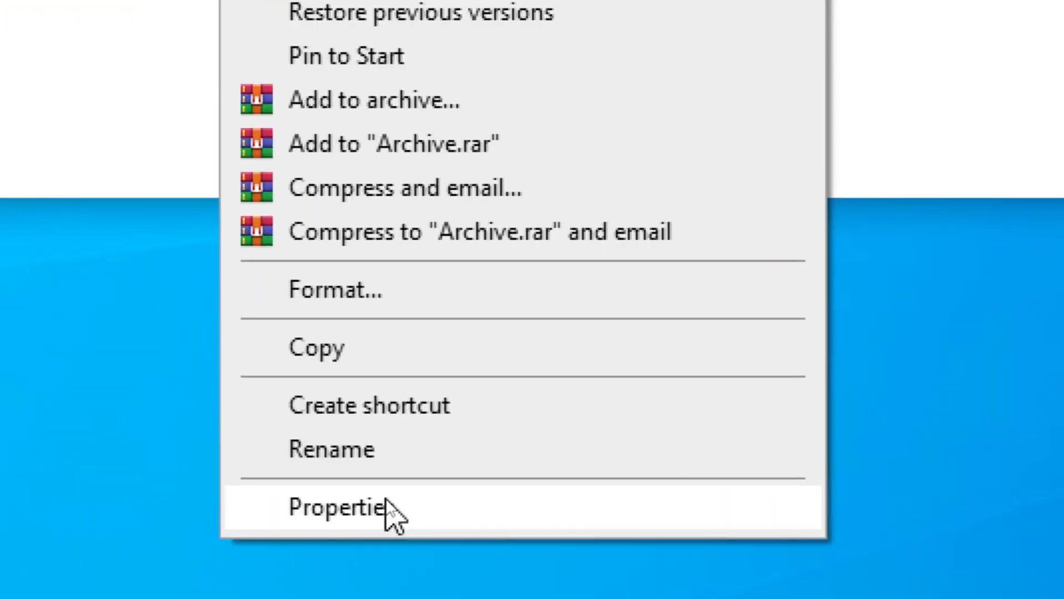
click(384, 504)
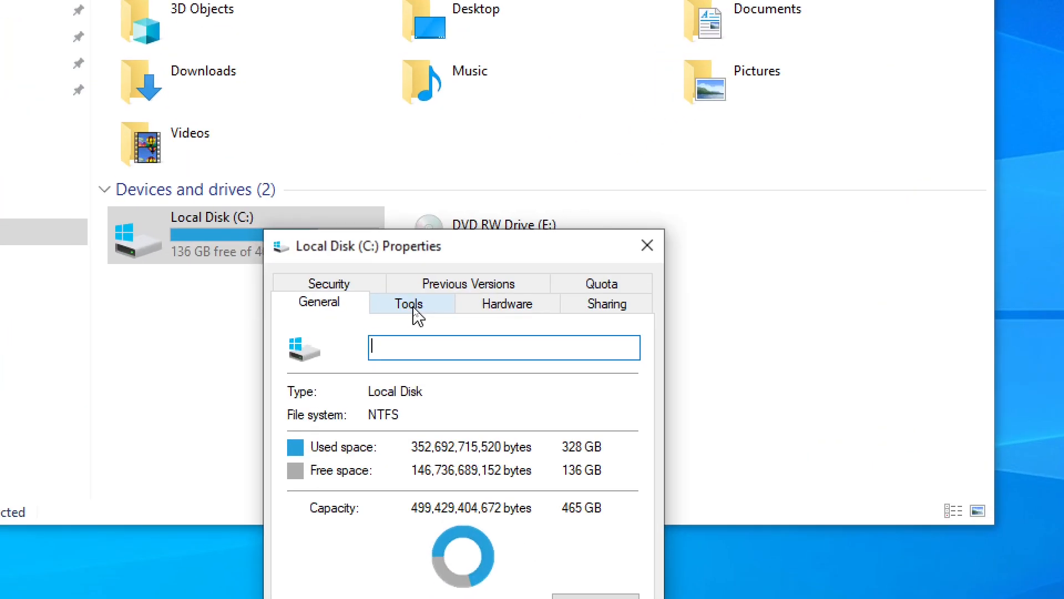
Open Optimize Drives from the C: drive's properties and start optimizing drive C:.
click(413, 306)
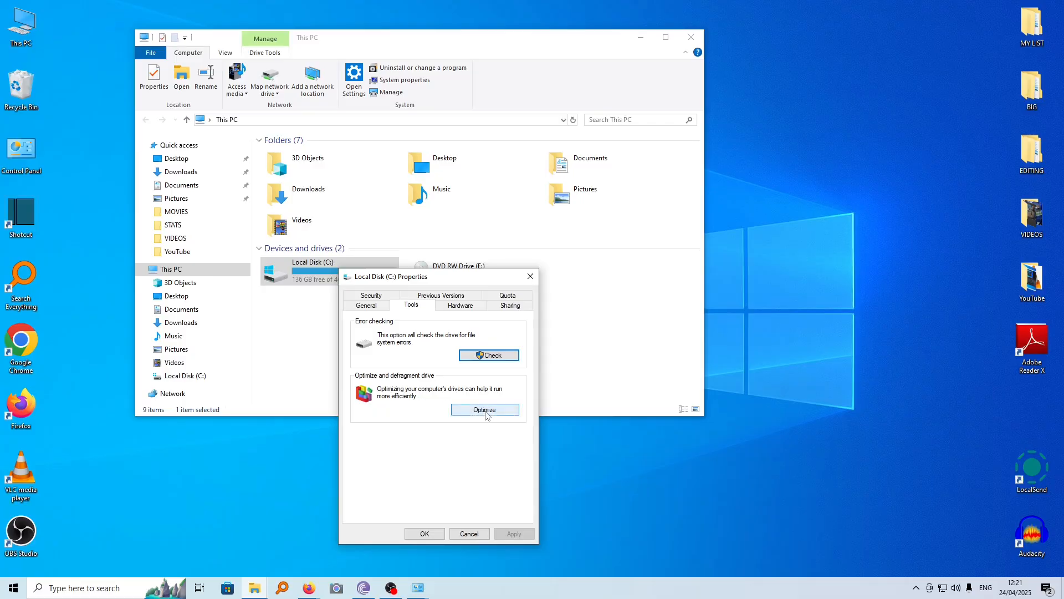
click(486, 413)
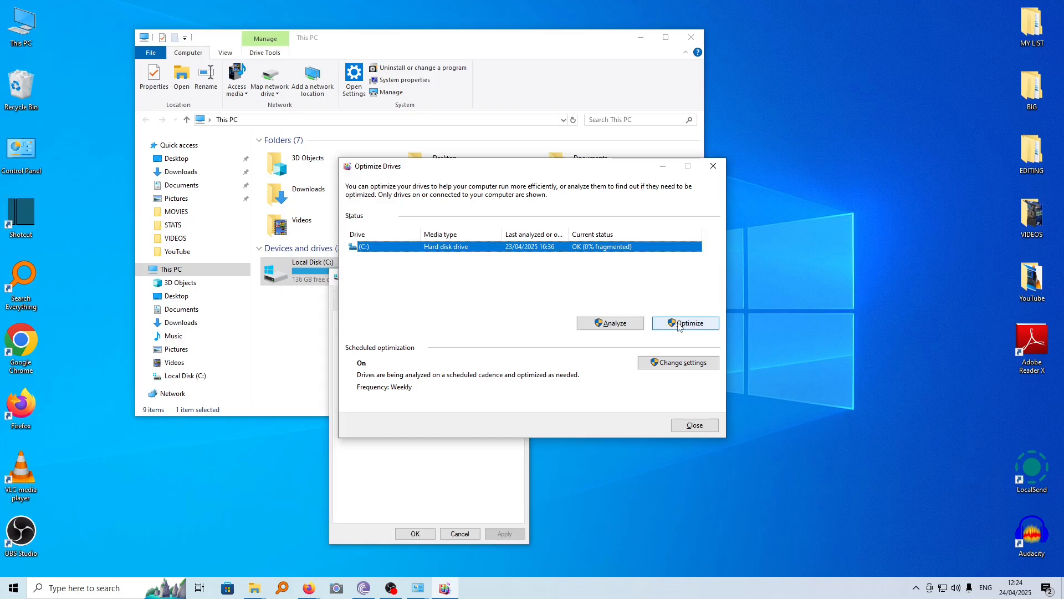
click(697, 325)
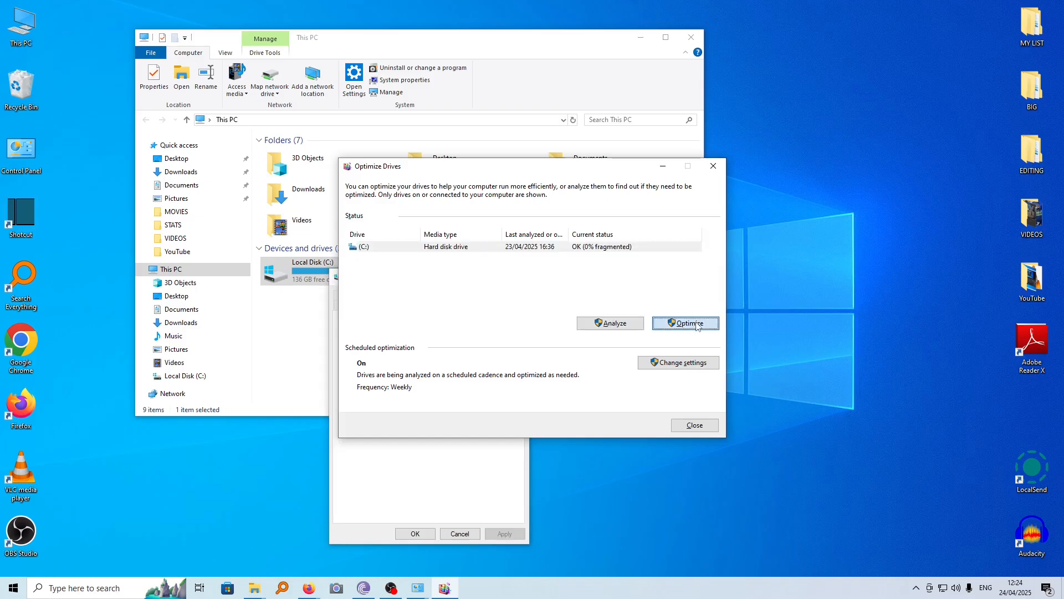